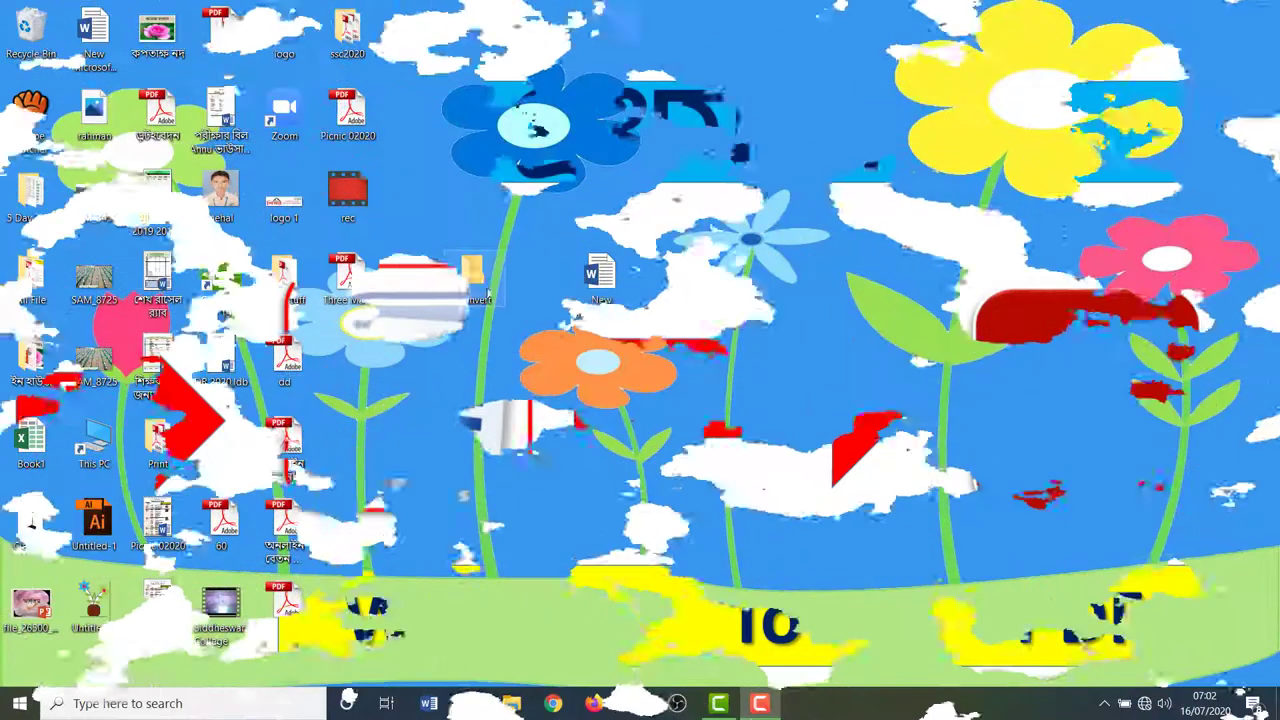
Step: Open the Convert folder from the desktop in a maximized window and show file name extensions
{"action": "double_click", "coordinate": [474, 278]}
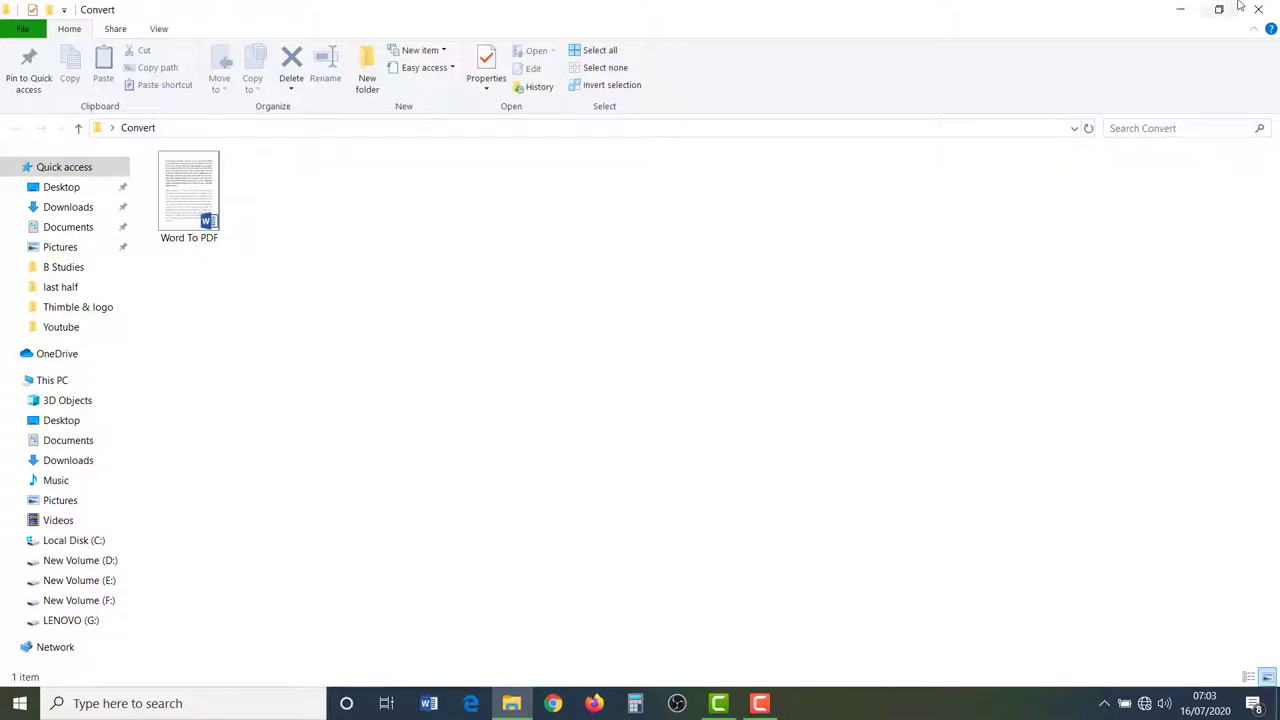
{"action": "left_click", "coordinate": [1180, 9]}
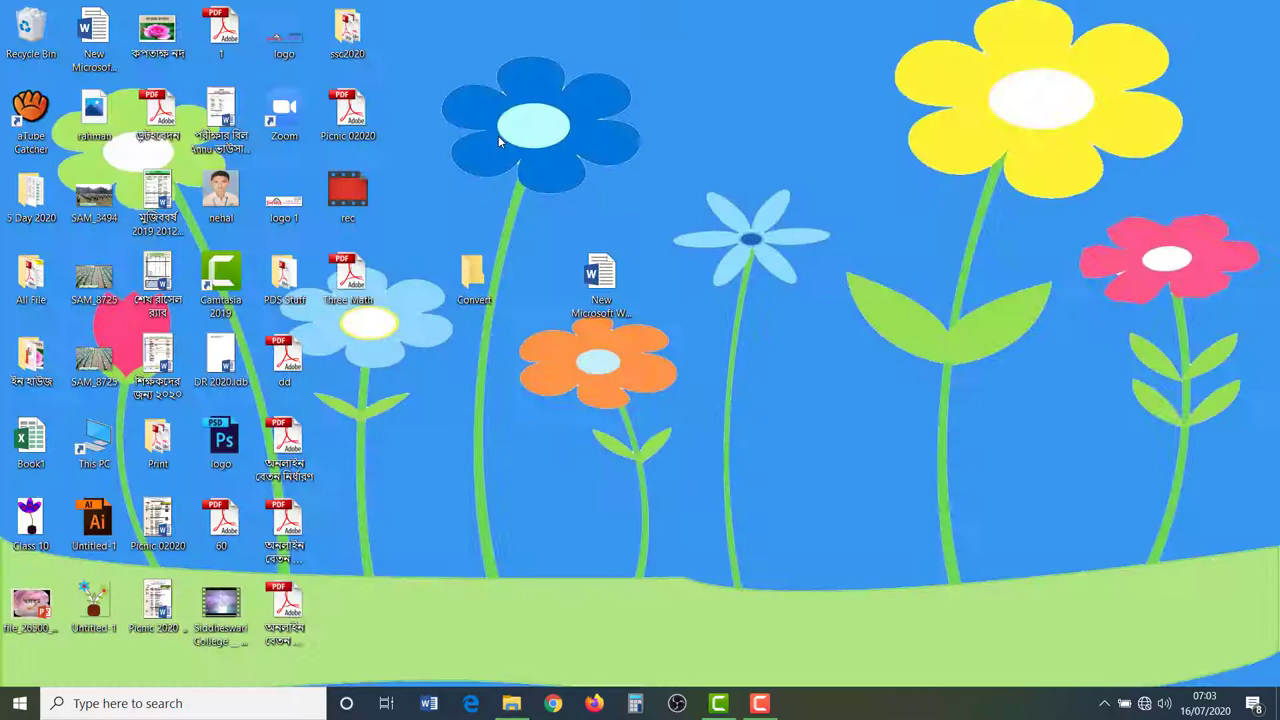
{"action": "double_click", "coordinate": [468, 274]}
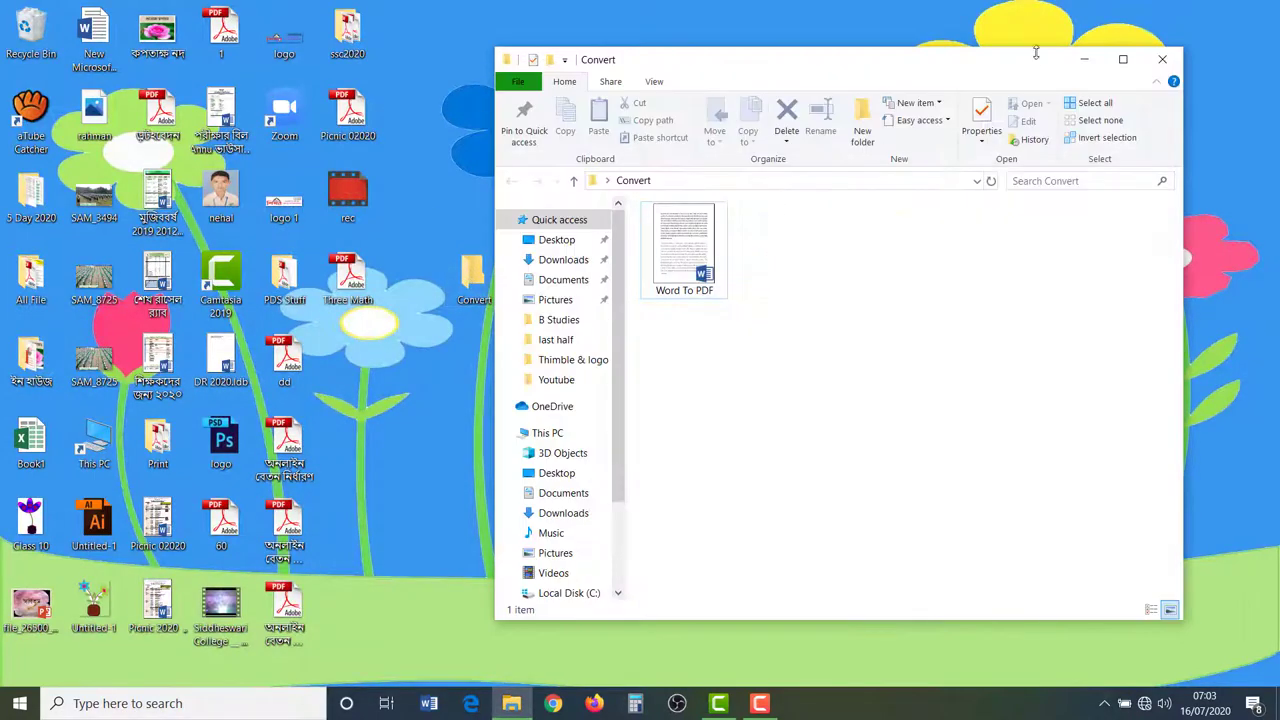
{"action": "left_click", "coordinate": [1123, 59]}
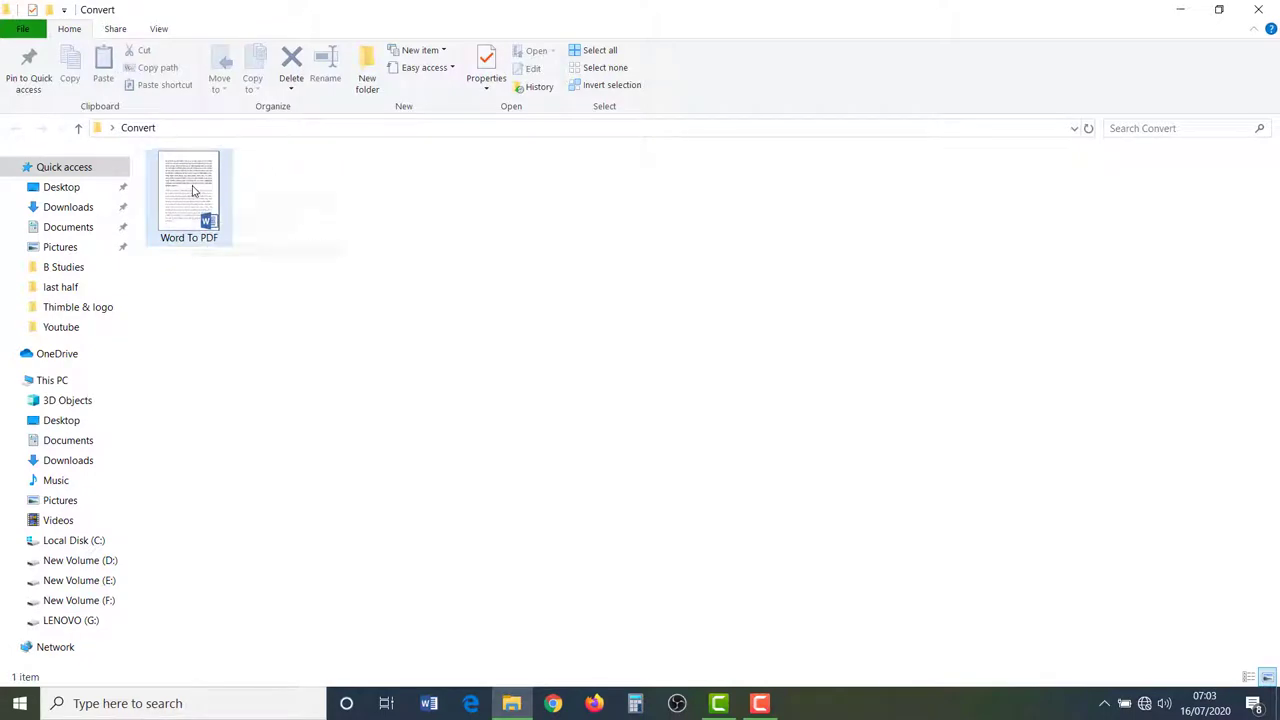
{"action": "left_click", "coordinate": [158, 29]}
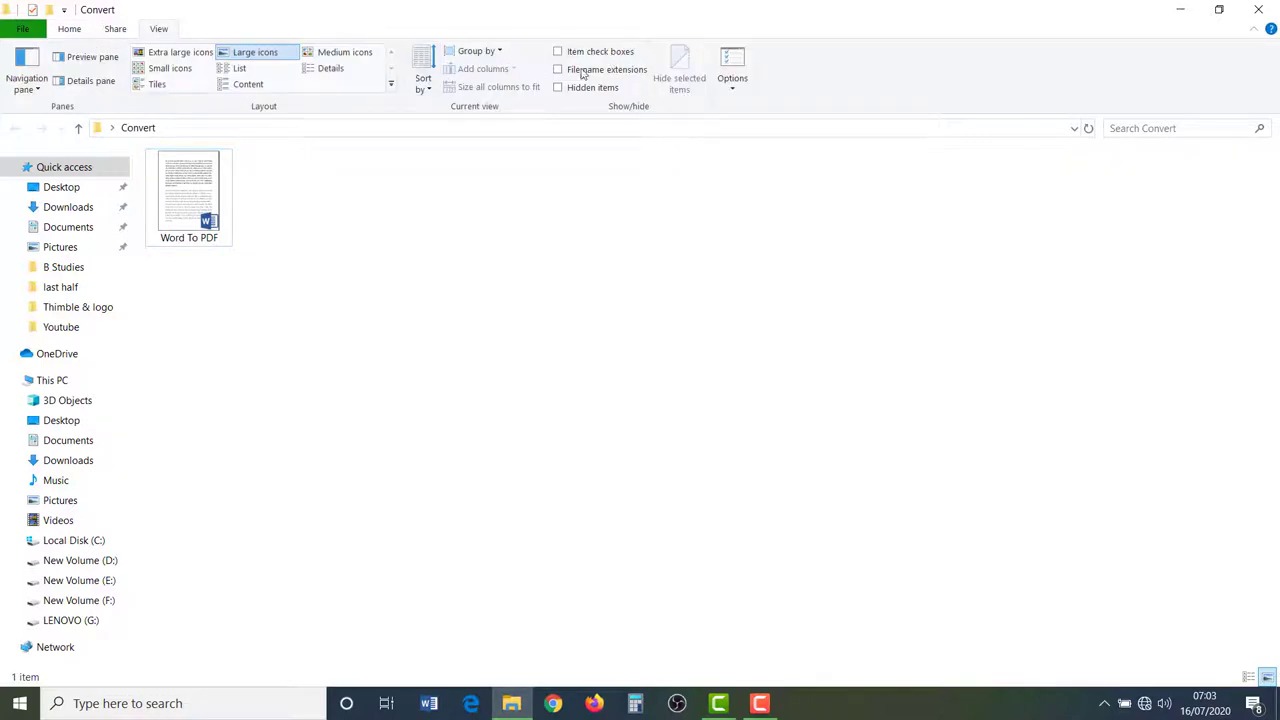
{"action": "left_click", "coordinate": [558, 70]}
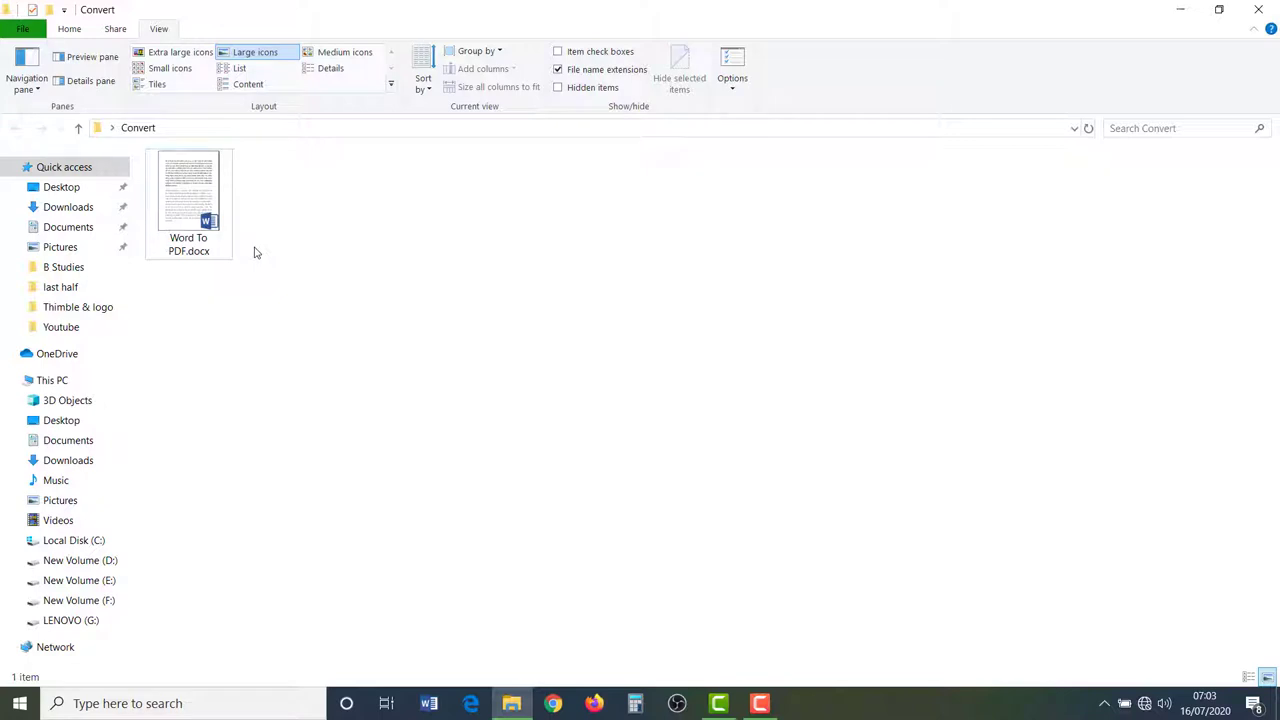
Step: Open Word To PDF.docx, dismiss the Office activation wizard and look through the document's Bengali and English text
{"action": "double_click", "coordinate": [201, 210]}
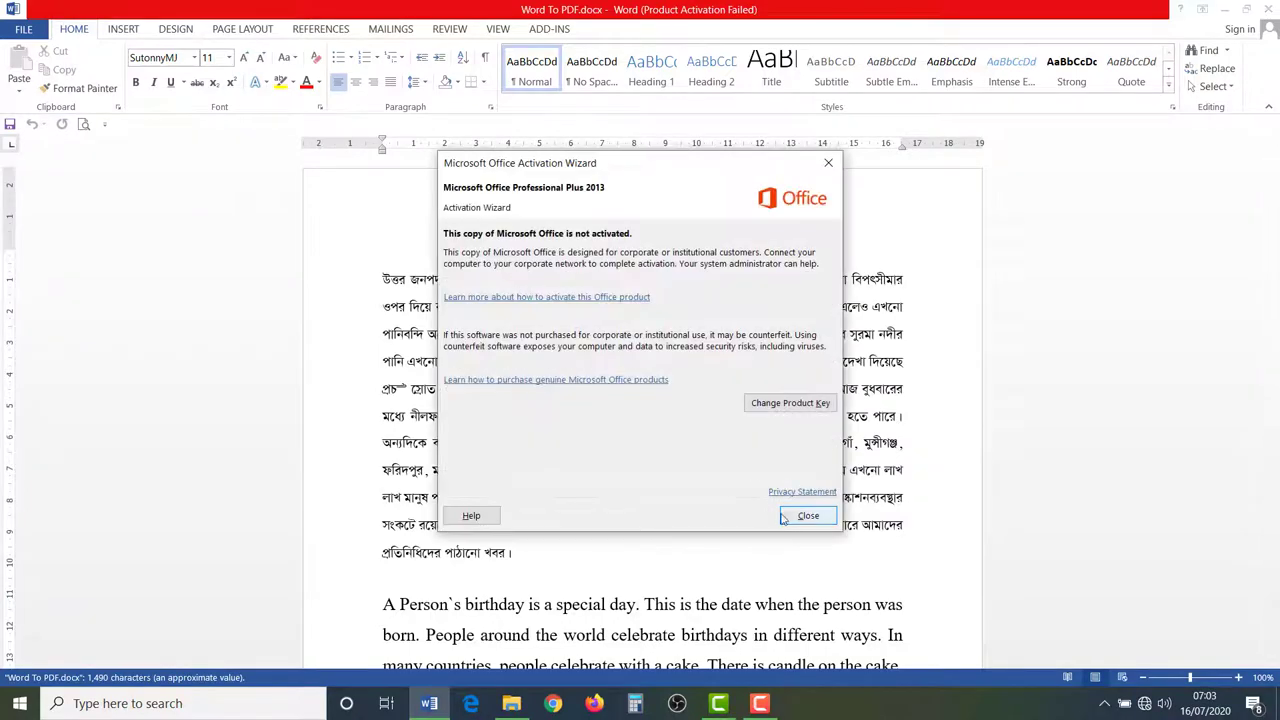
{"action": "left_click", "coordinate": [806, 516]}
{"action": "scroll", "coordinate": [444, 329], "scroll_direction": "down", "scroll_amount": 2}
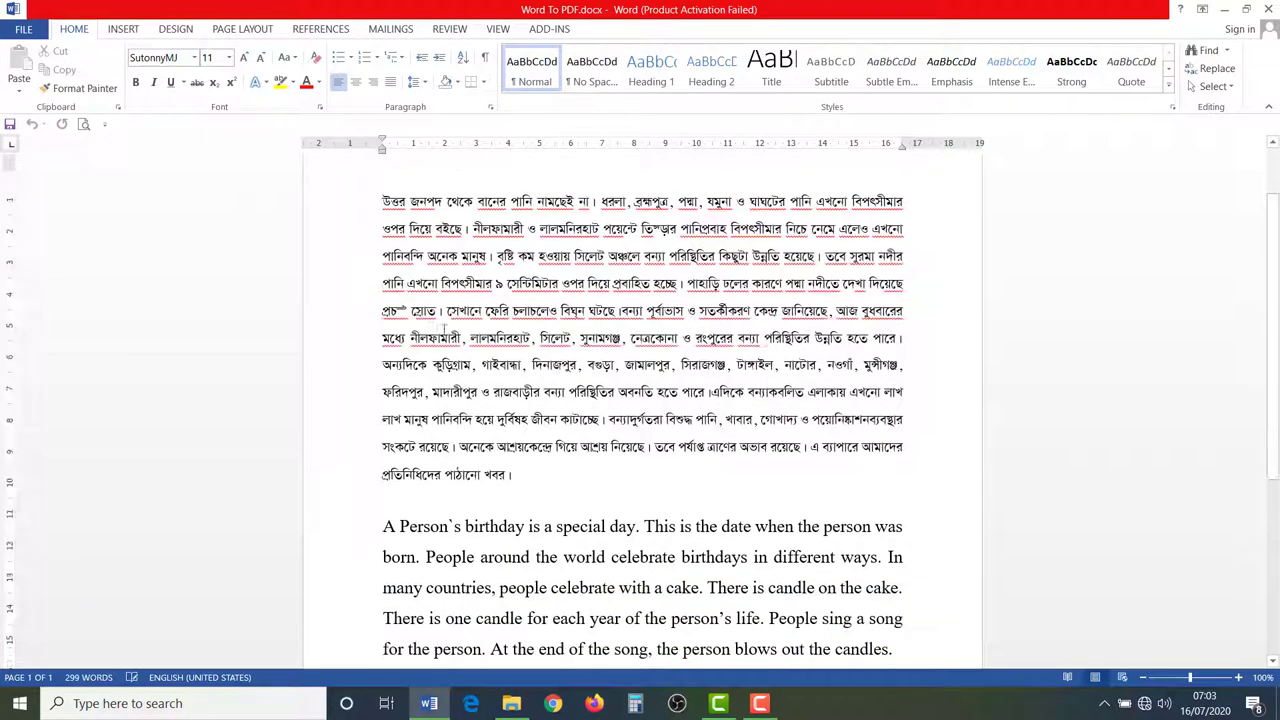
{"action": "scroll", "coordinate": [444, 329], "scroll_direction": "down", "scroll_amount": 1}
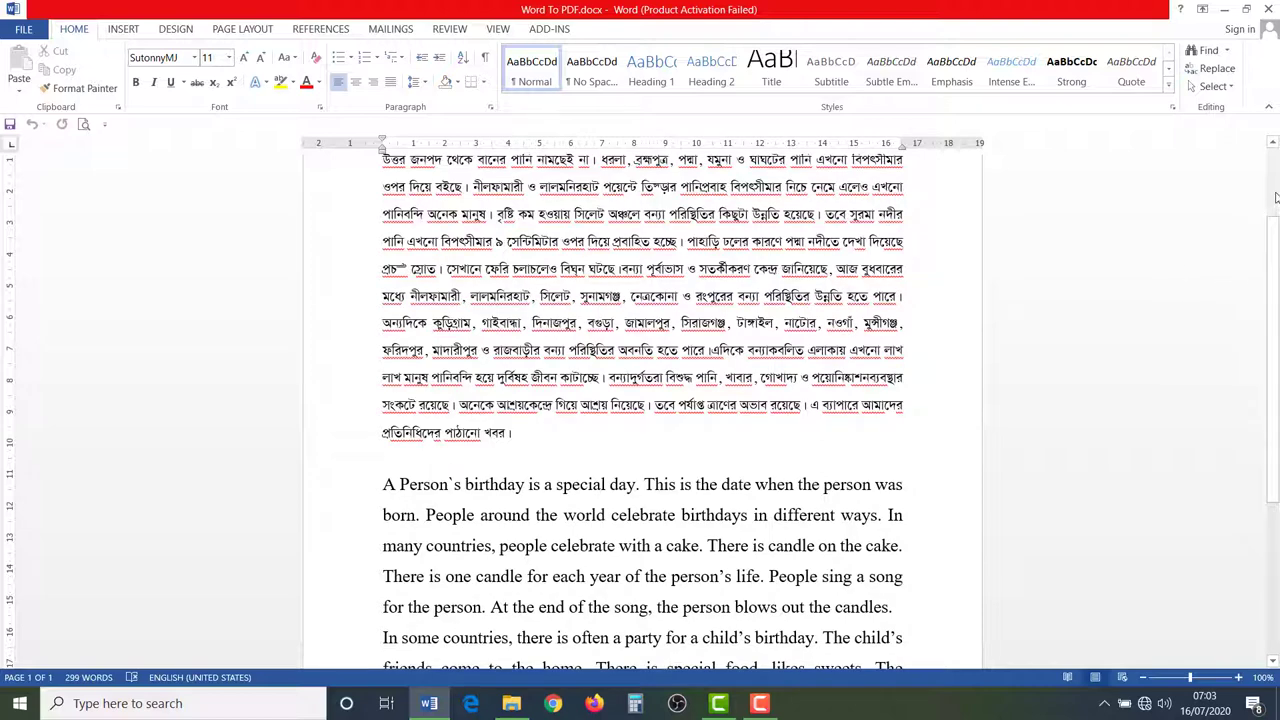
{"action": "scroll", "coordinate": [1275, 197], "scroll_direction": "up", "scroll_amount": 3}
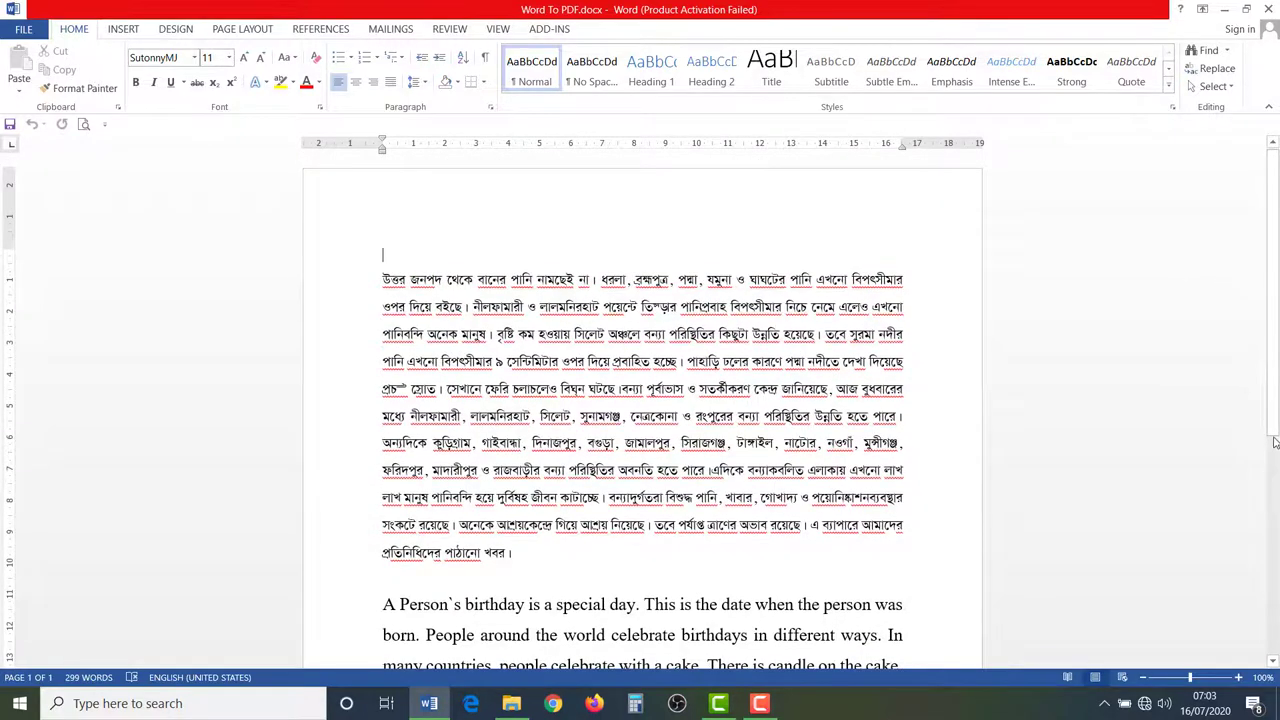
{"action": "scroll", "coordinate": [1272, 455], "scroll_direction": "down", "scroll_amount": 10}
{"action": "scroll", "coordinate": [655, 390], "scroll_direction": "up", "scroll_amount": 8}
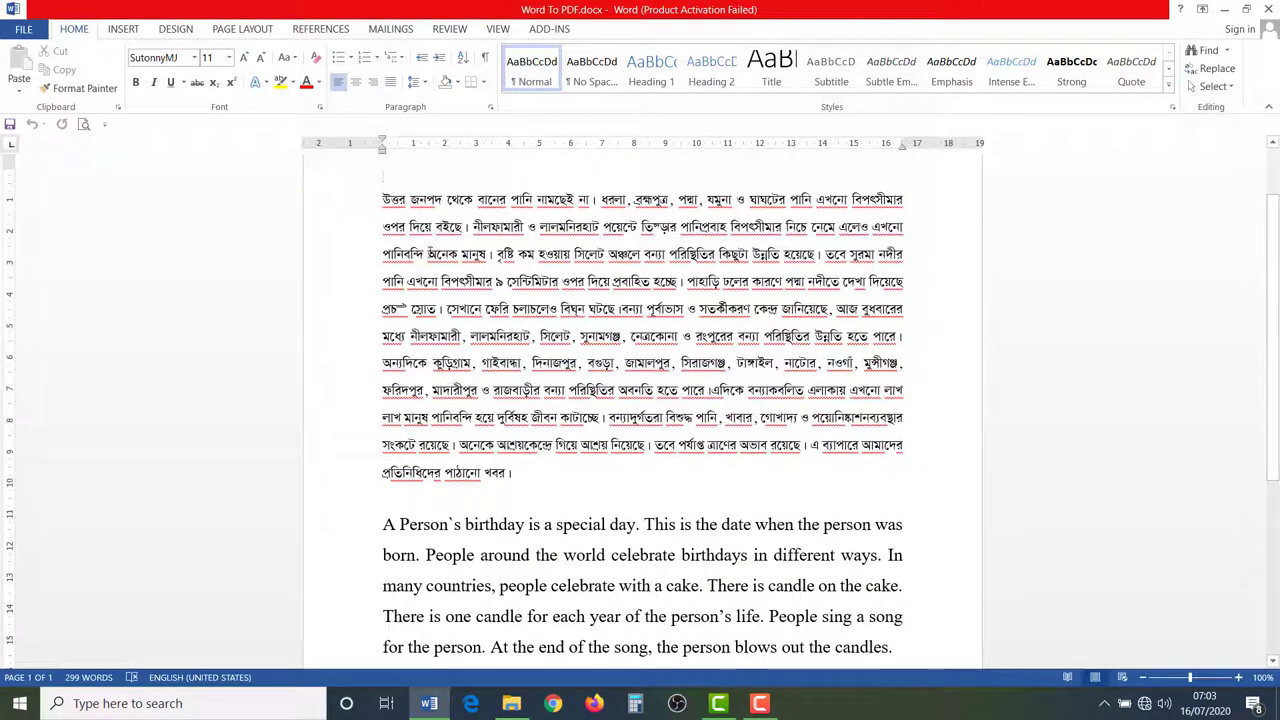
{"action": "left_click", "coordinate": [429, 254]}
{"action": "left_click", "coordinate": [434, 182]}
{"action": "type", "text": "ফাকাফ"}
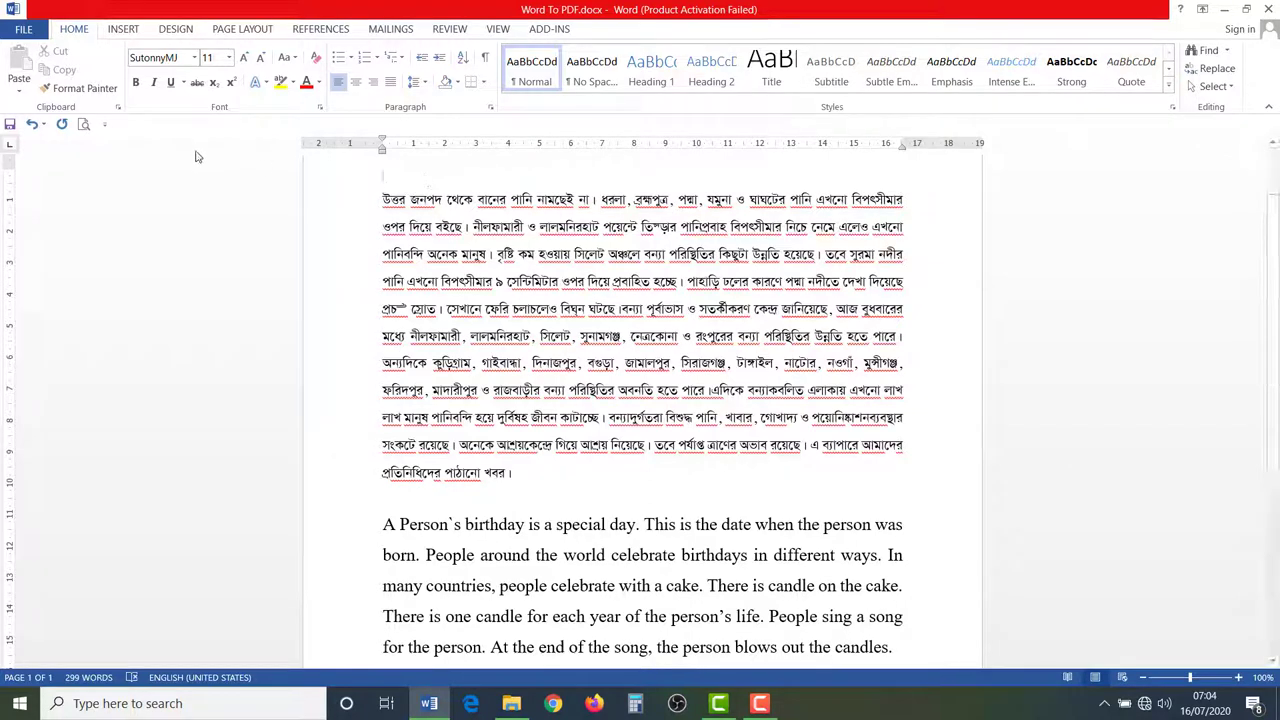
{"action": "left_click", "coordinate": [25, 36]}
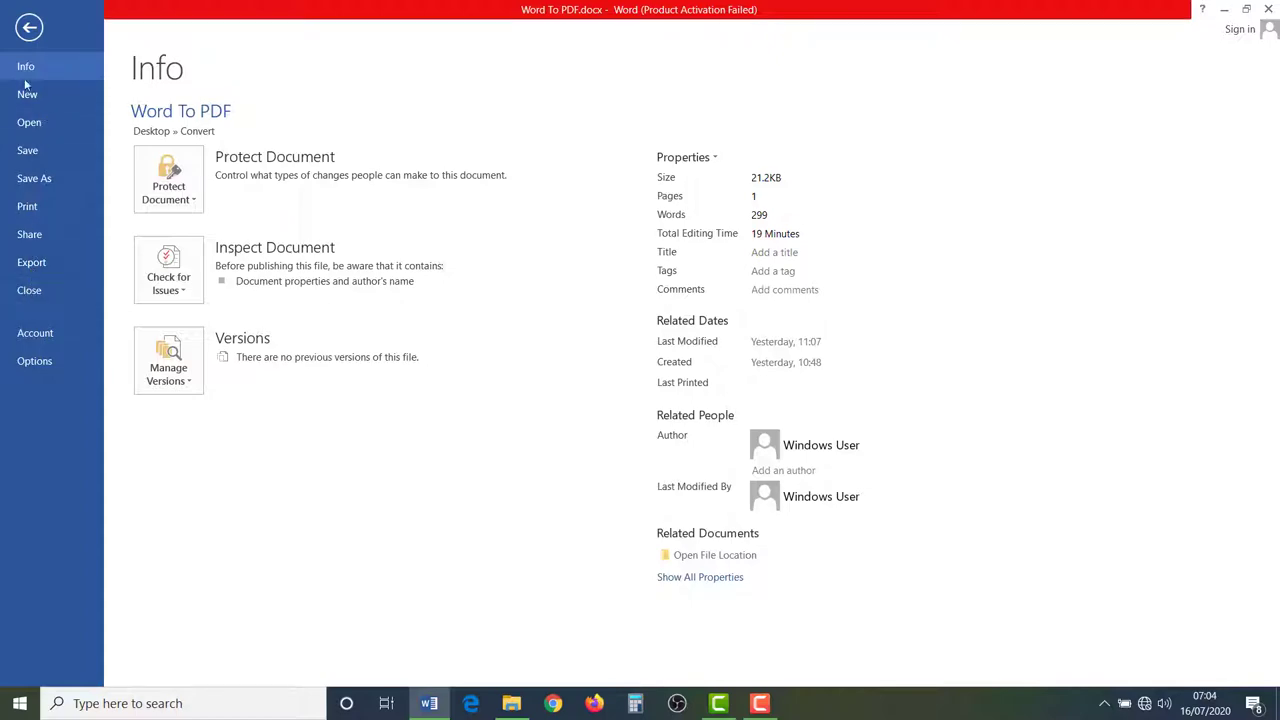
{"action": "left_click", "coordinate": [29, 27]}
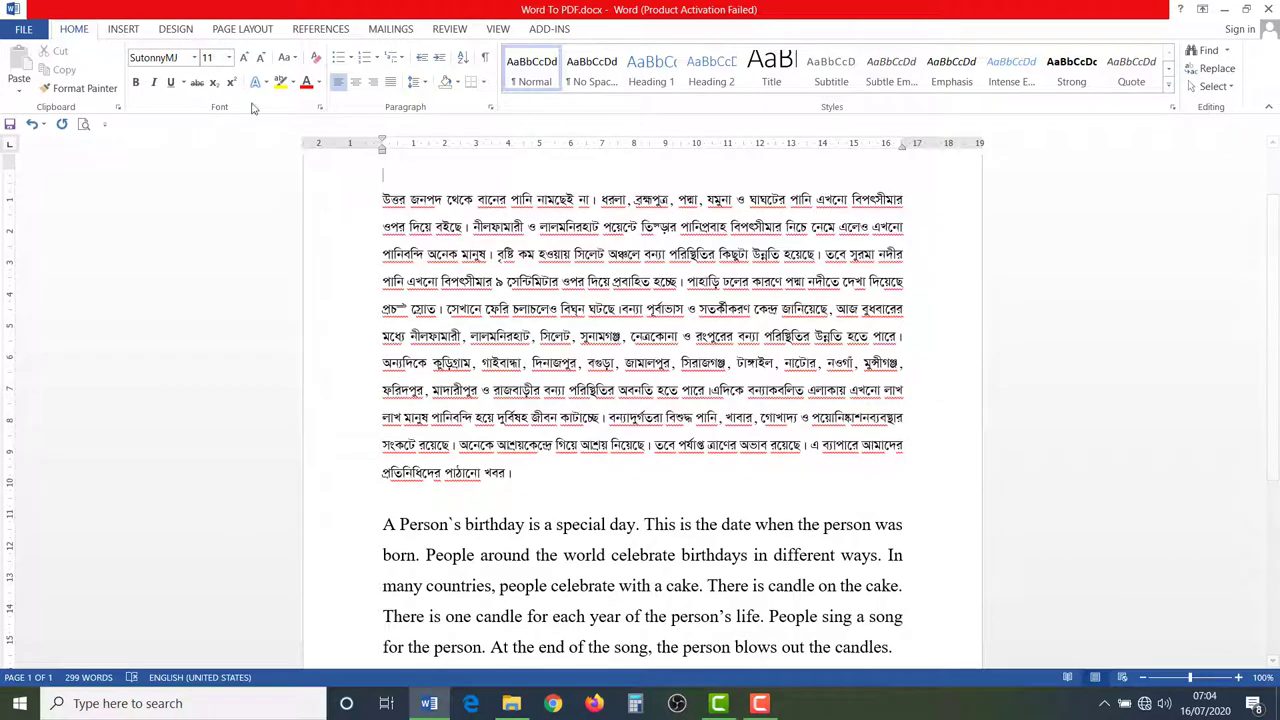
Step: Export the document as a PDF named Word To PDF.pdf into the Convert folder on the desktop
{"action": "left_click", "coordinate": [25, 29]}
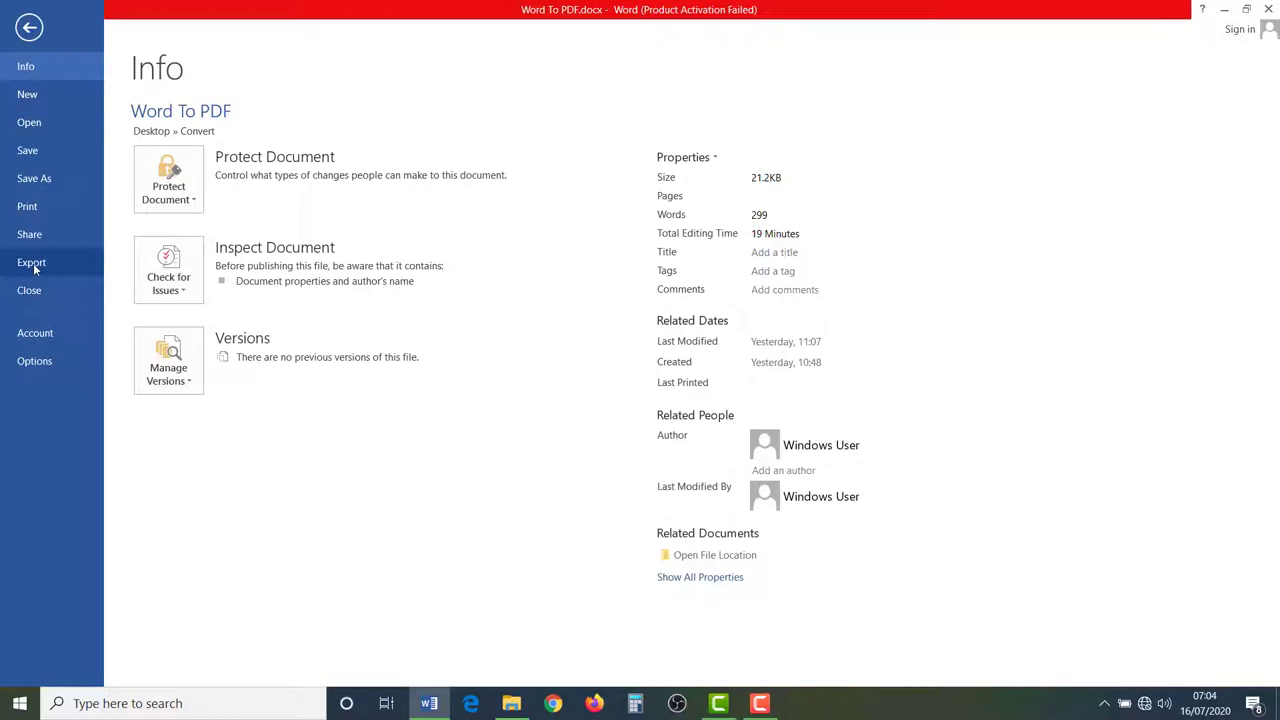
{"action": "left_click", "coordinate": [32, 266]}
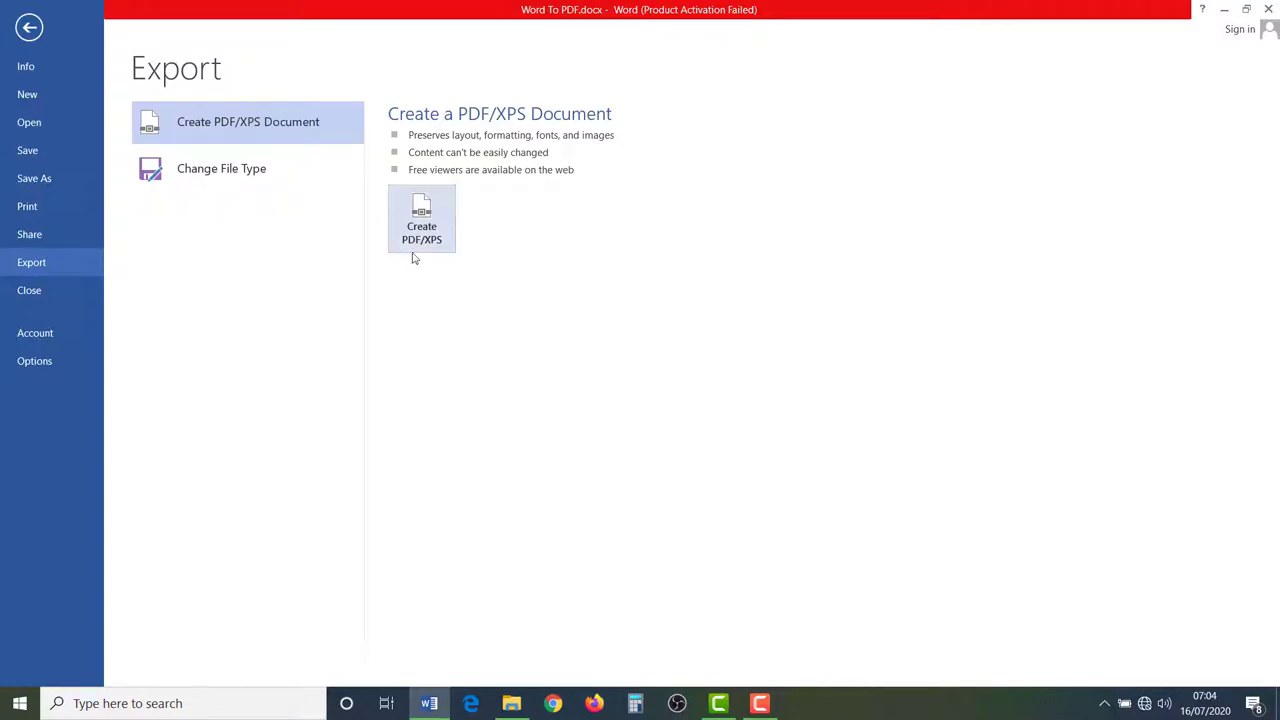
{"action": "key", "text": "Escape"}
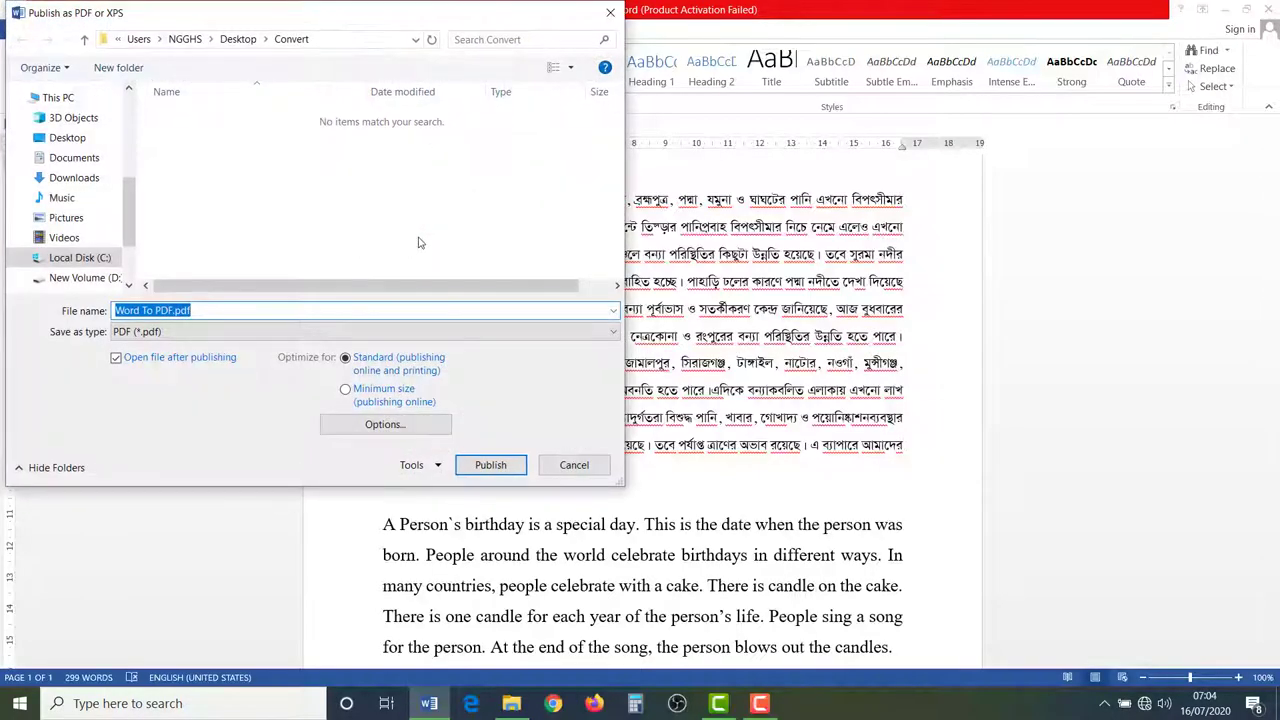
{"action": "left_click_drag", "start_coordinate": [318, 22], "coordinate": [555, 85]}
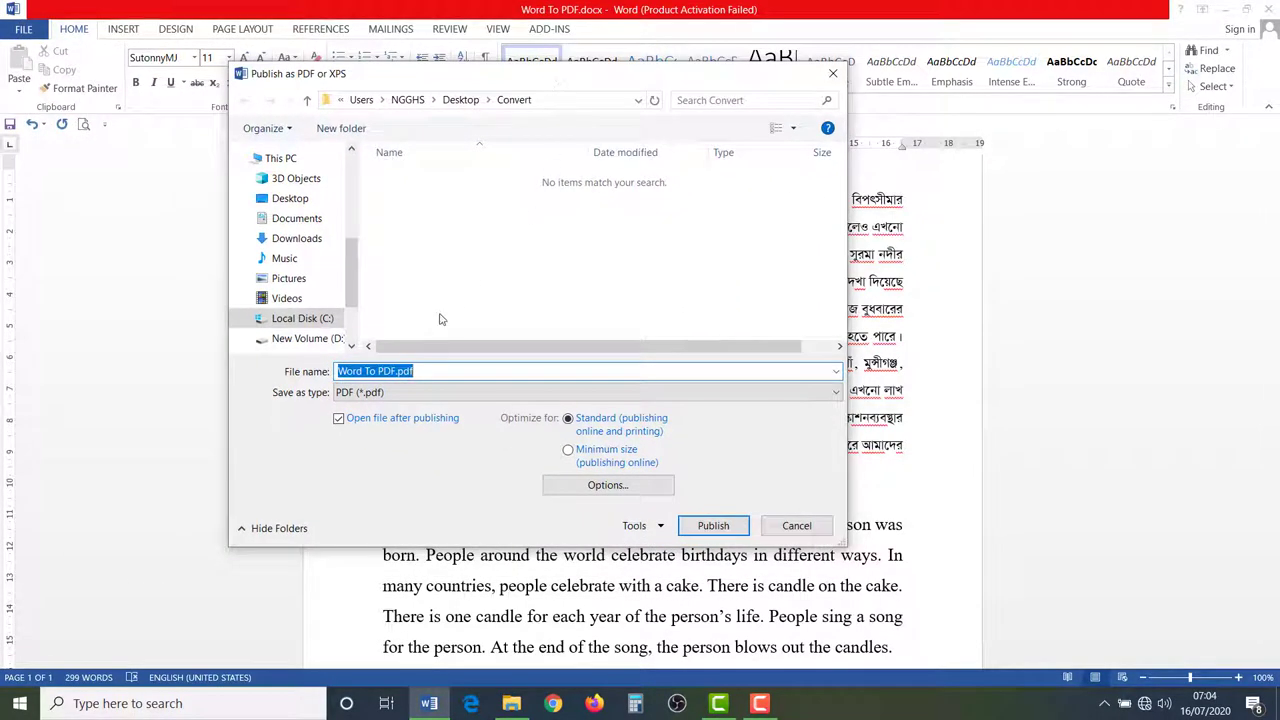
{"action": "left_click", "coordinate": [305, 205]}
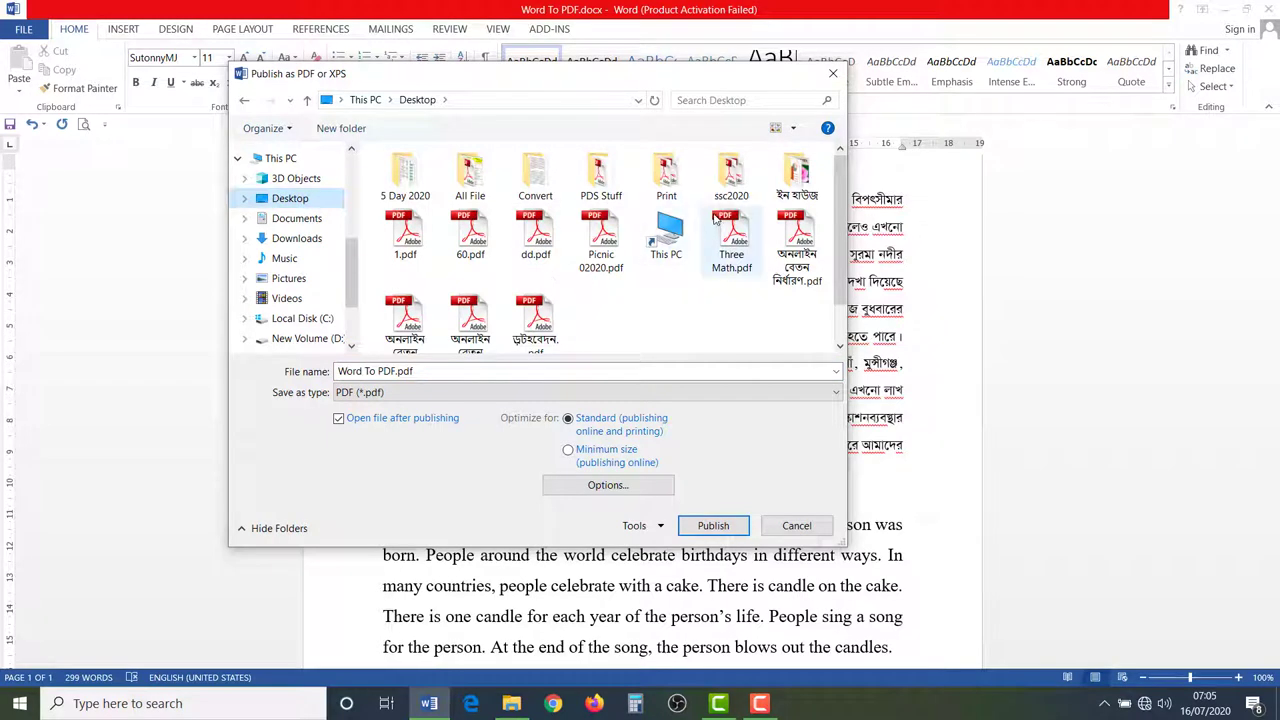
{"action": "double_click", "coordinate": [543, 185]}
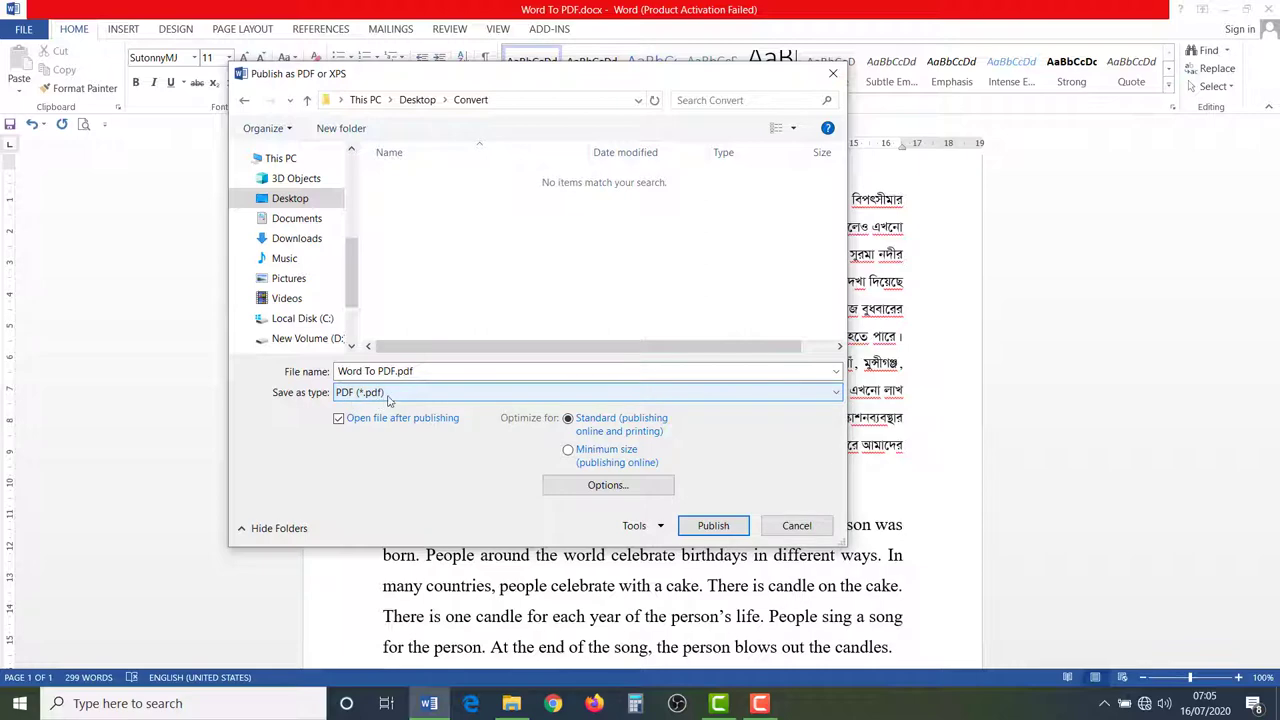
{"action": "left_click", "coordinate": [715, 529]}
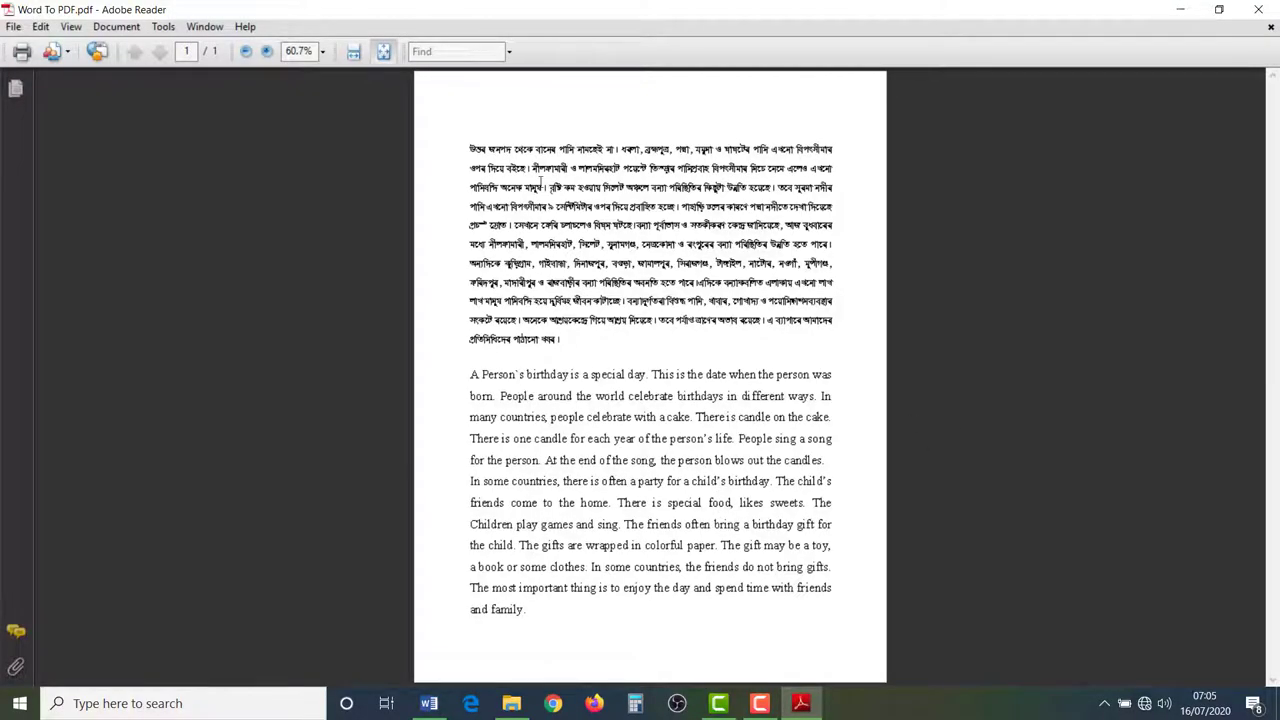
Step: Inspect the Bengali text in the published PDF at 125% and close the PDF
{"action": "left_click_drag", "start_coordinate": [635, 232], "coordinate": [540, 244]}
{"action": "left_click_drag", "start_coordinate": [533, 168], "coordinate": [585, 192]}
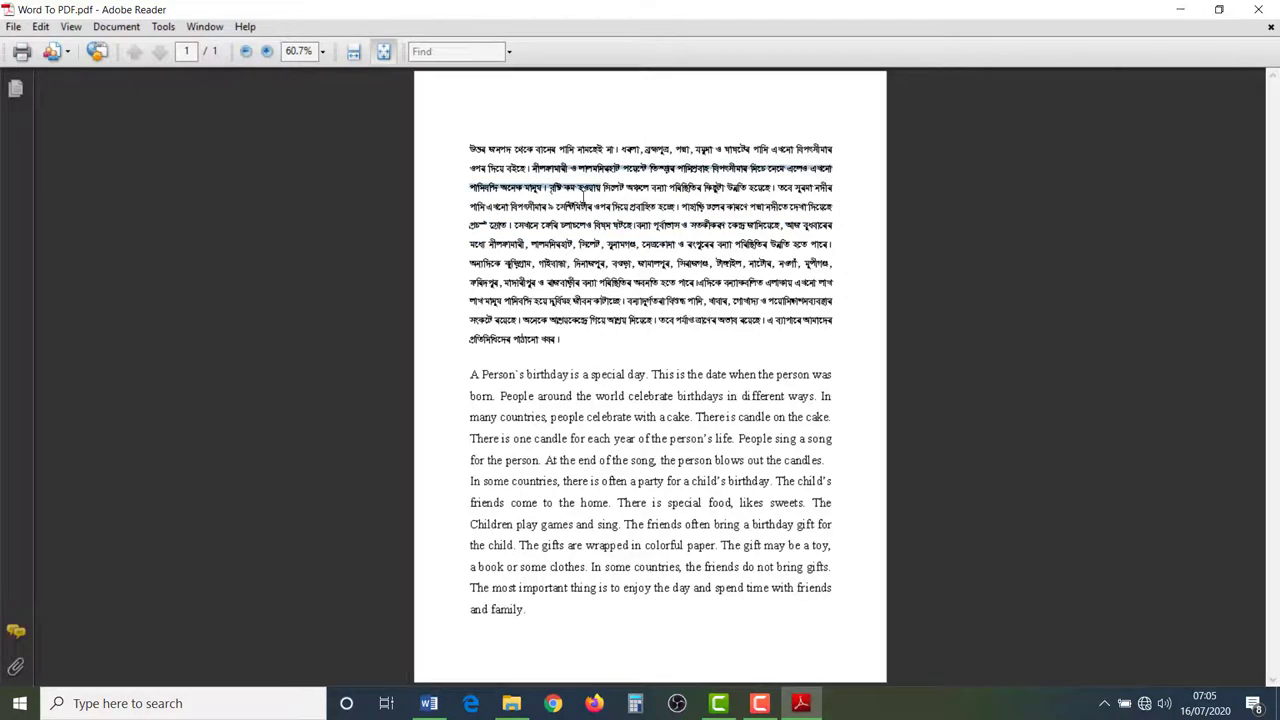
{"action": "scroll", "coordinate": [581, 196], "scroll_direction": "up", "scroll_amount": 4}
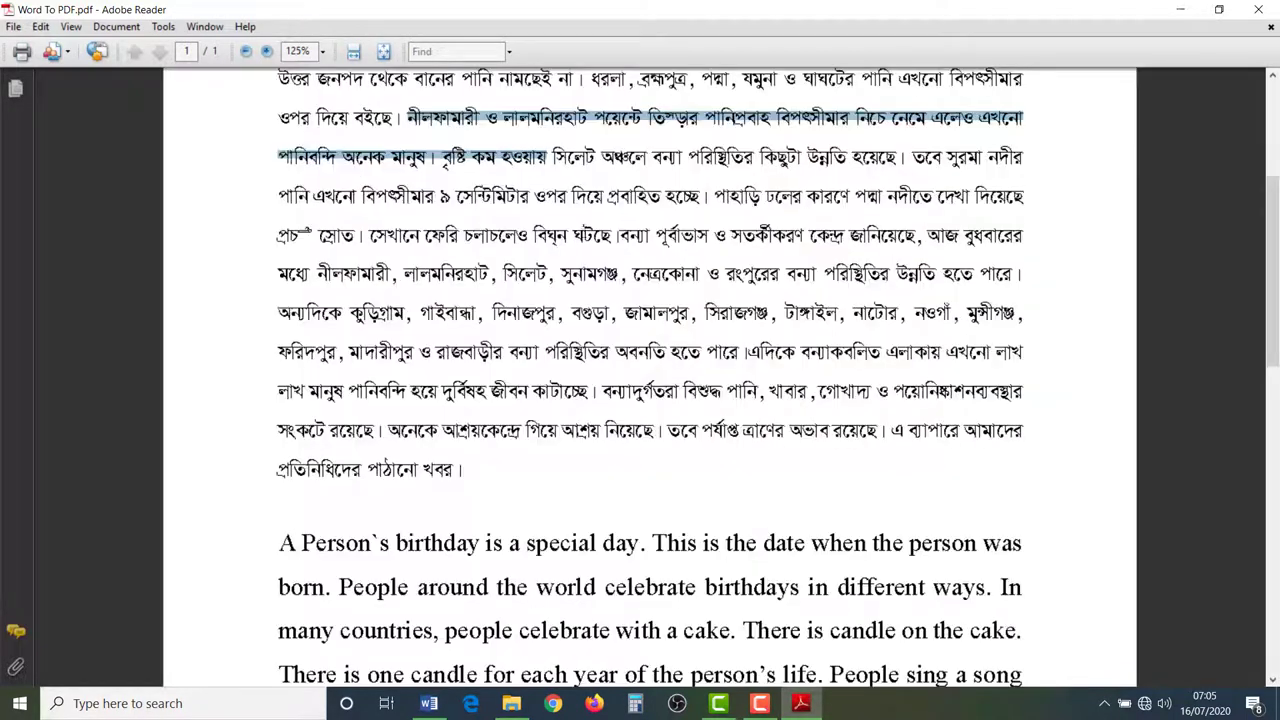
{"action": "left_click_drag", "start_coordinate": [589, 271], "coordinate": [822, 351]}
{"action": "left_click_drag", "start_coordinate": [610, 196], "coordinate": [770, 318]}
{"action": "left_click_drag", "start_coordinate": [700, 352], "coordinate": [812, 395]}
{"action": "left_click_drag", "start_coordinate": [702, 430], "coordinate": [885, 430]}
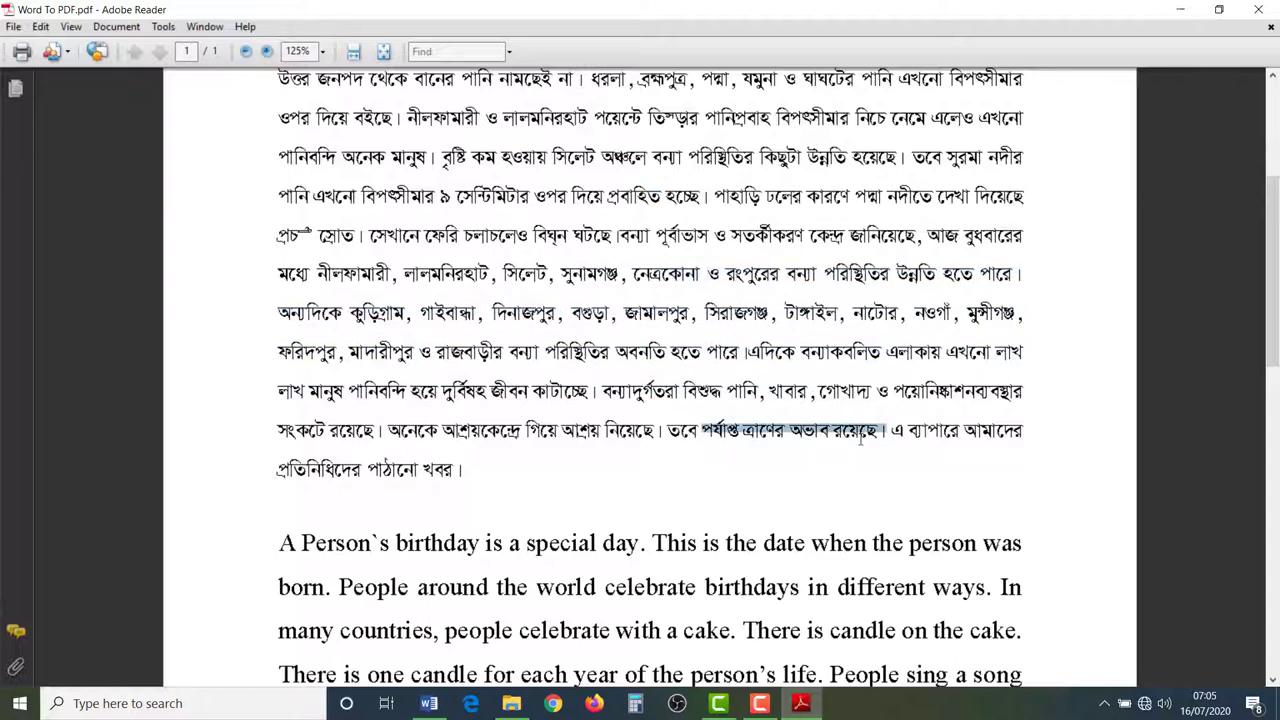
{"action": "left_click", "coordinate": [681, 273]}
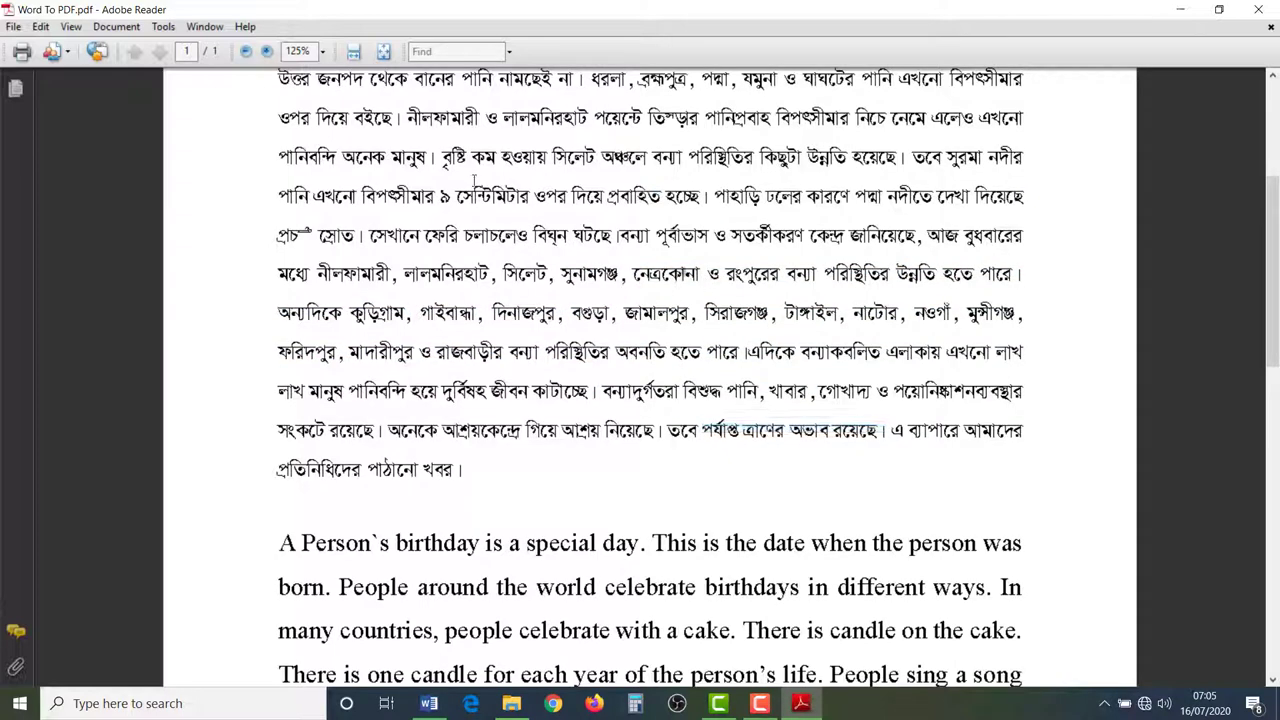
{"action": "left_click", "coordinate": [1258, 10]}
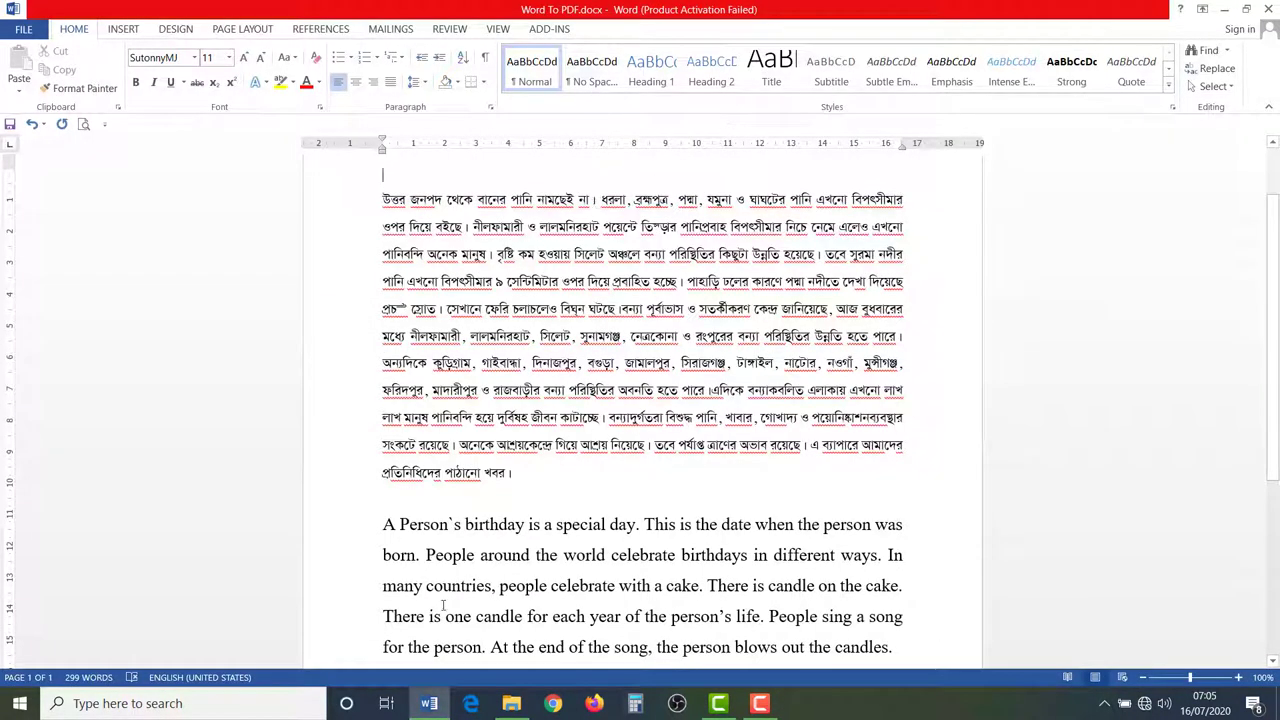
Step: Switch to the Convert folder and view Word To PDF.docx and Word To PDF.pdf for comparison
{"action": "left_click", "coordinate": [511, 703]}
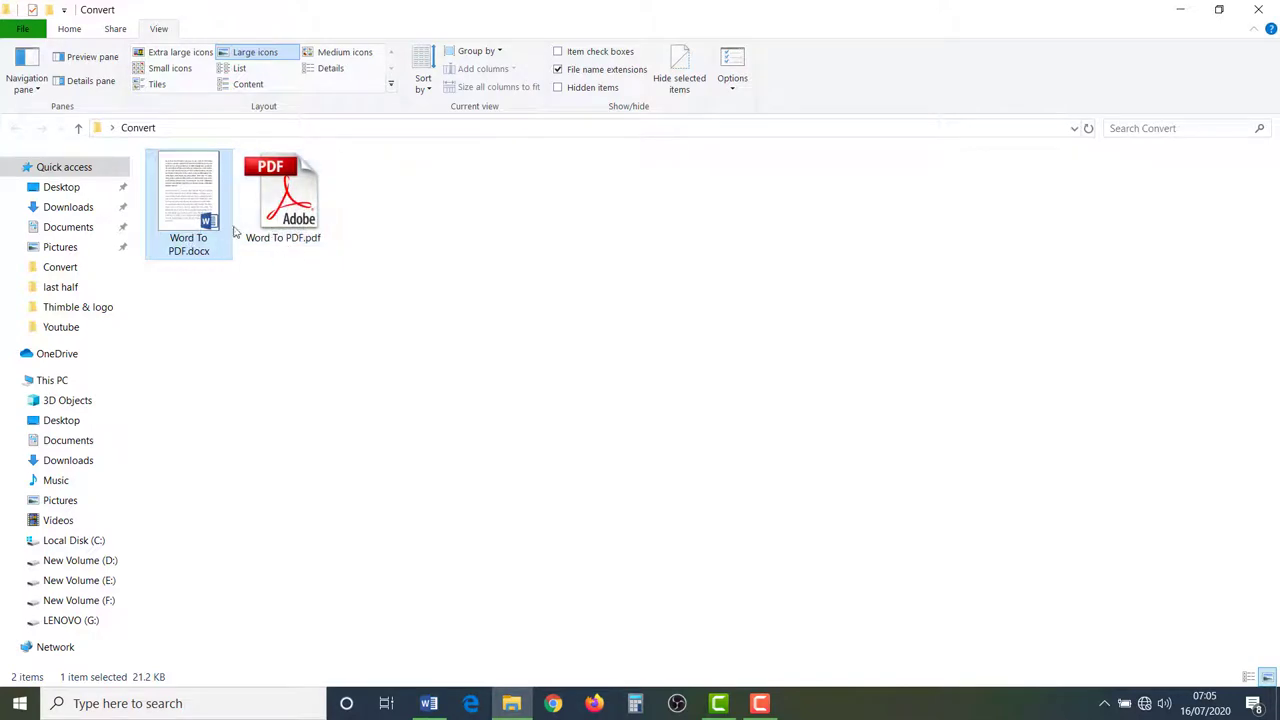
{"action": "double_click", "coordinate": [171, 198]}
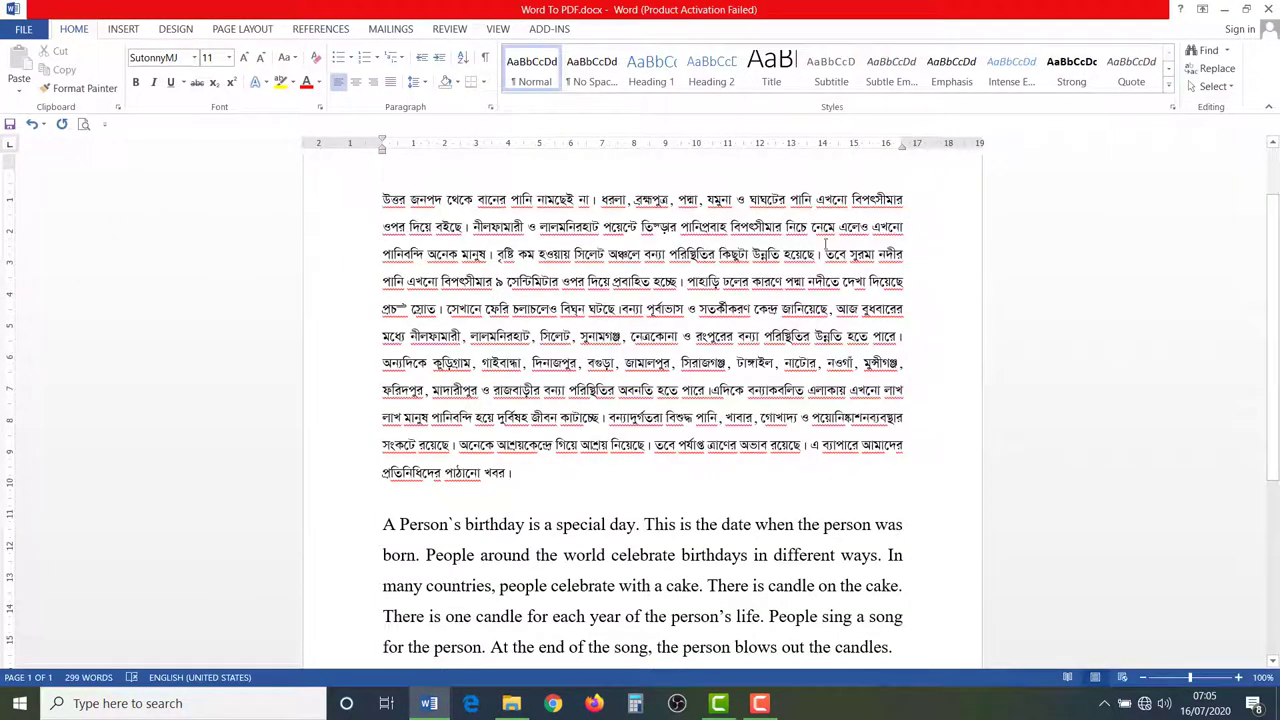
{"action": "left_click", "coordinate": [1224, 9]}
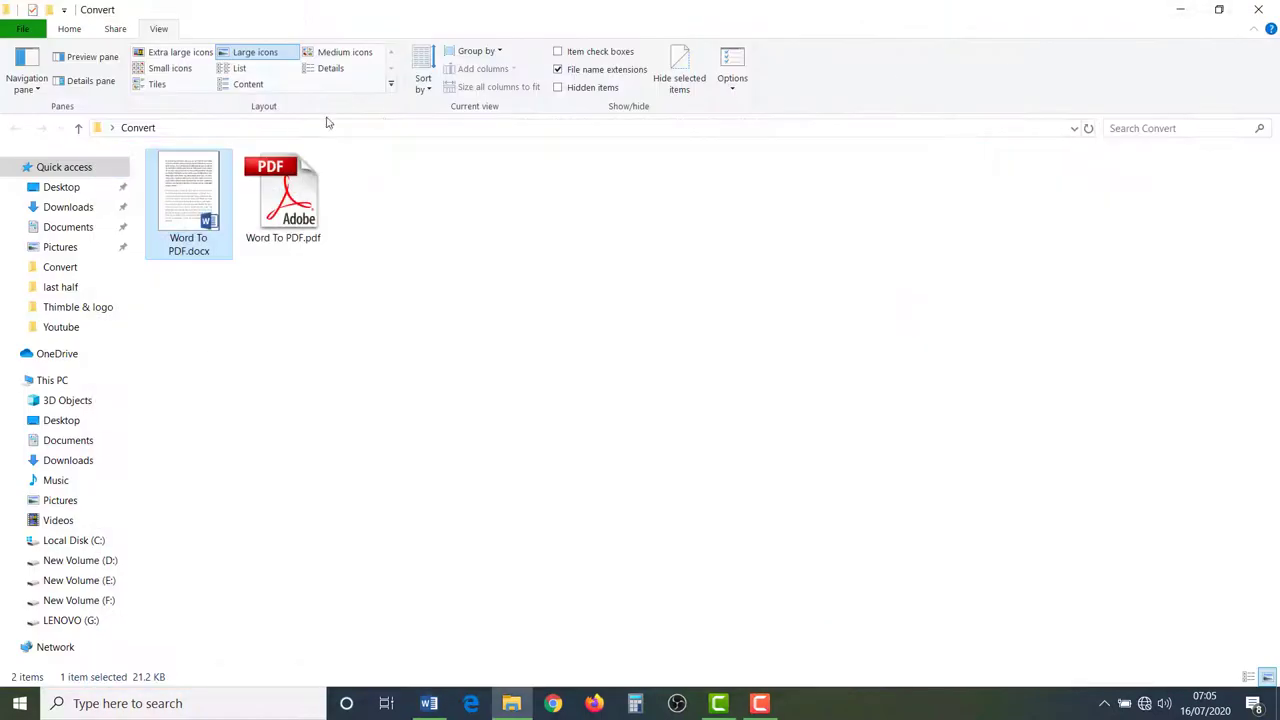
{"action": "left_click", "coordinate": [283, 195]}
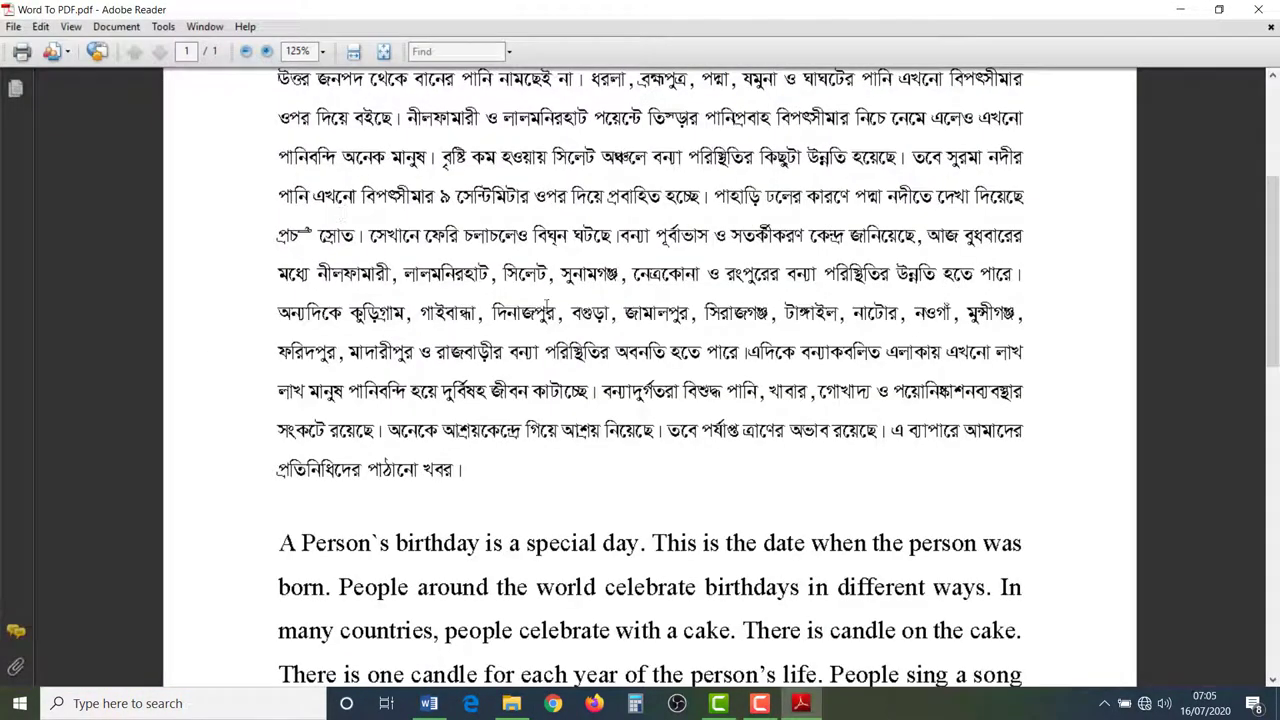
{"action": "left_click", "coordinate": [1266, 9]}
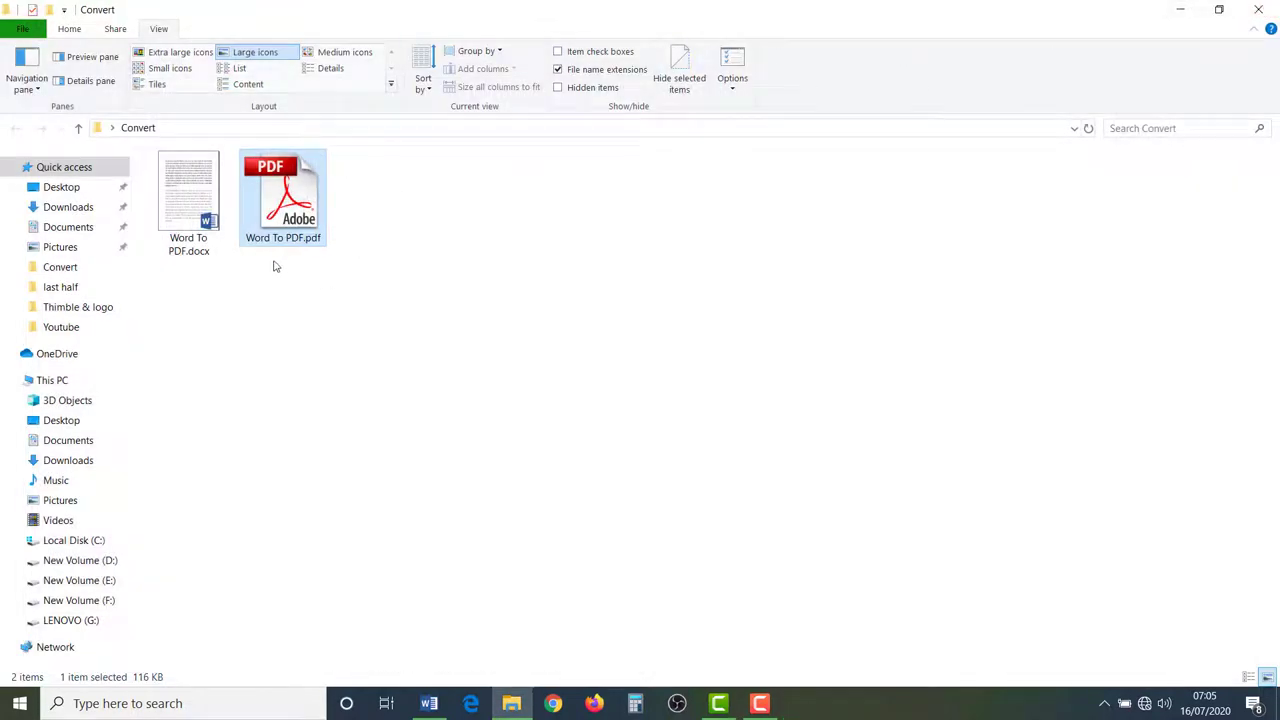
Step: Open Word To PDF.docx, save it as a PDF named Word To PDF1.pdf in the Convert folder, and close the published PDF
{"action": "double_click", "coordinate": [174, 210]}
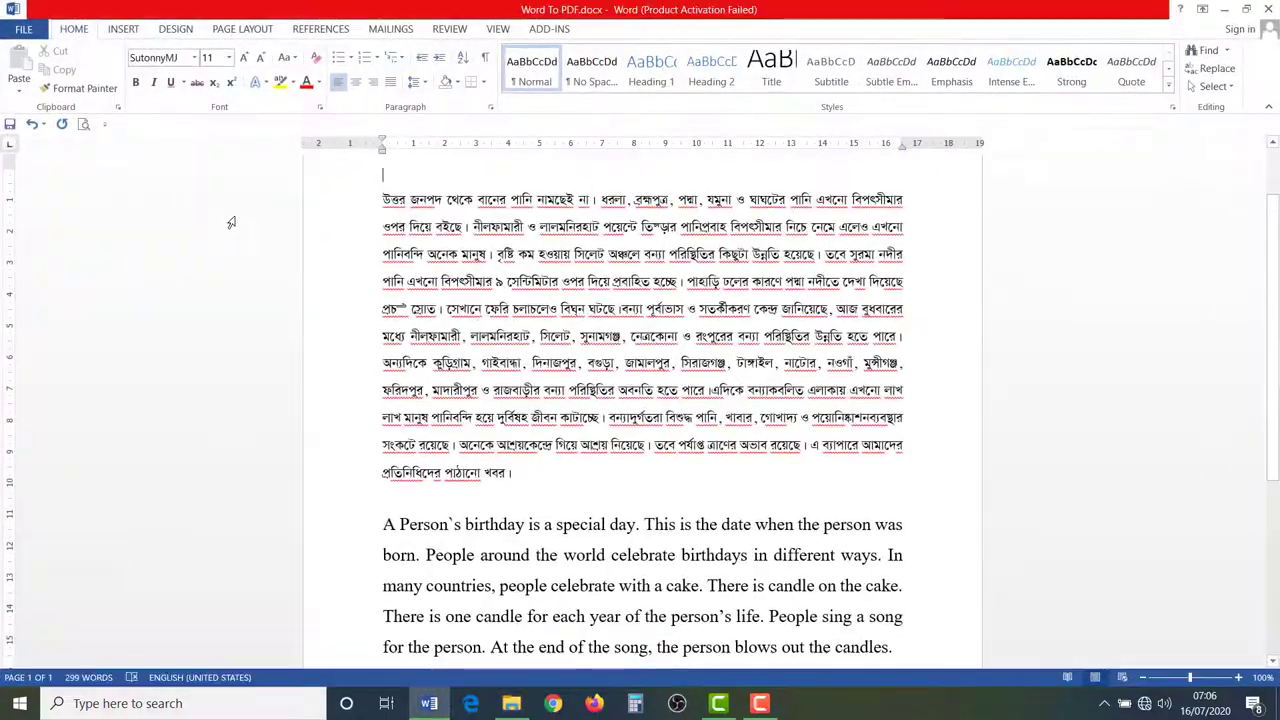
{"action": "left_click", "coordinate": [34, 31]}
{"action": "left_click", "coordinate": [38, 178]}
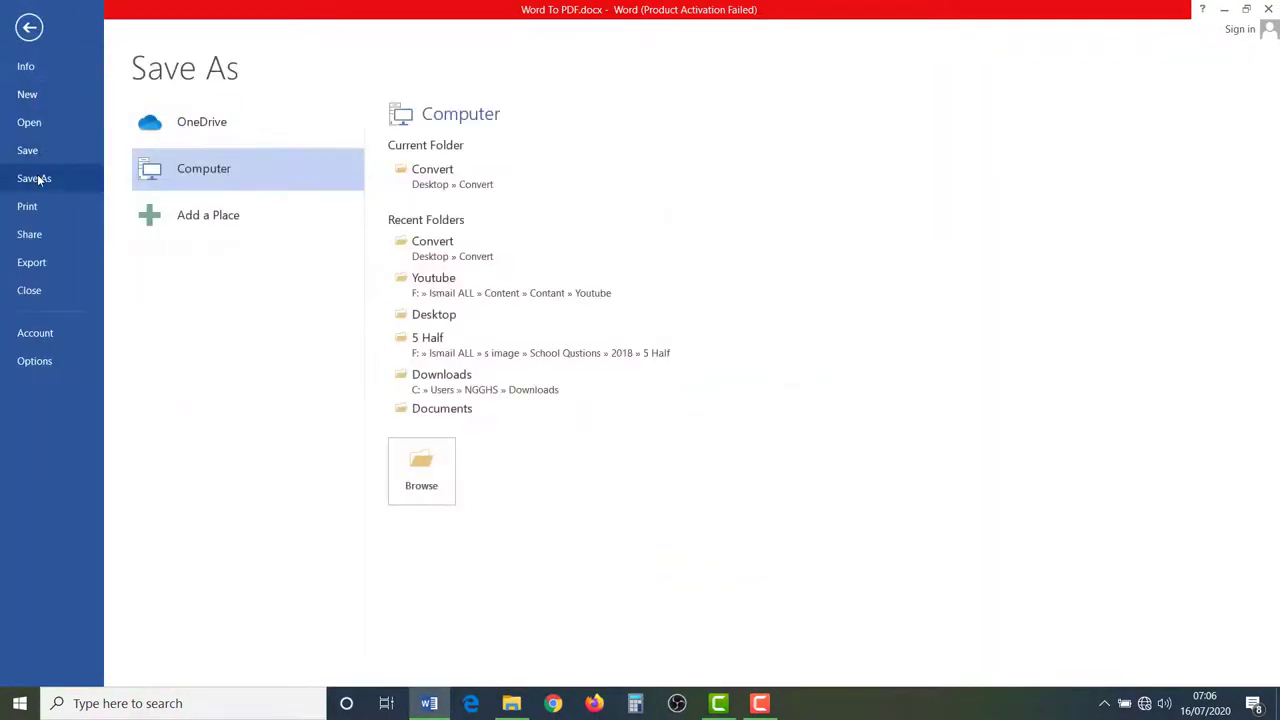
{"action": "left_click", "coordinate": [465, 175]}
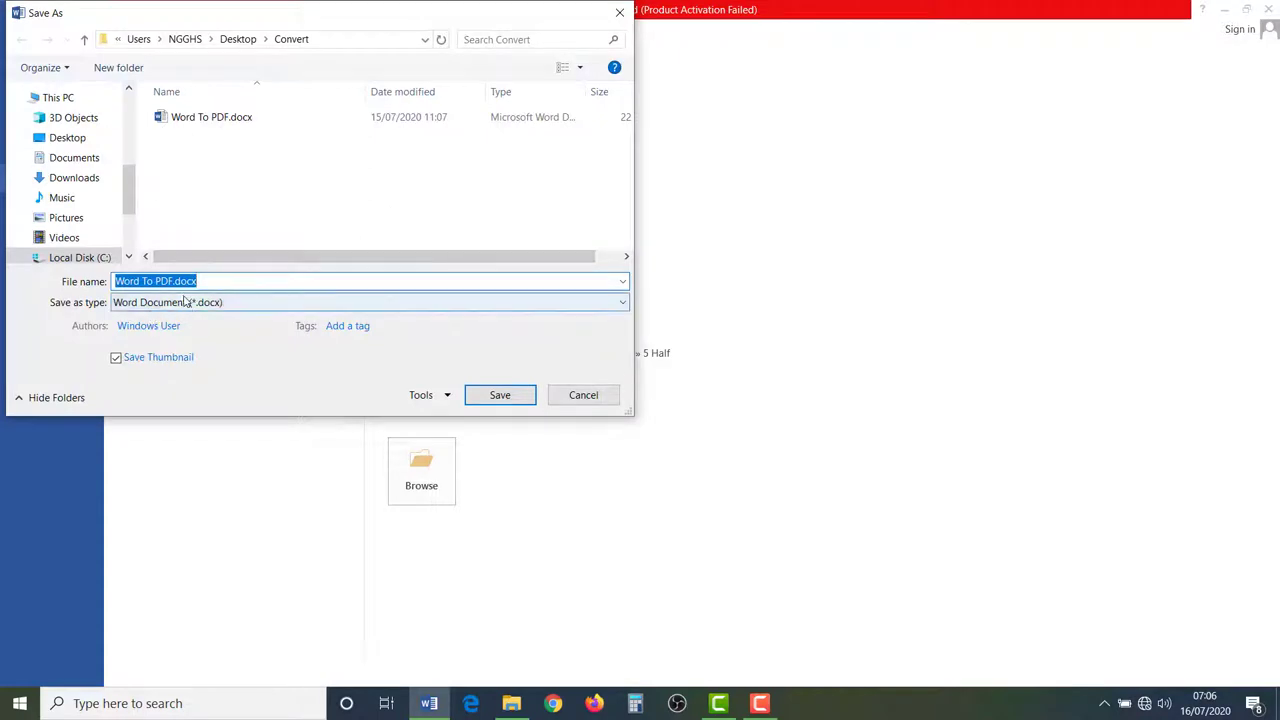
{"action": "left_click", "coordinate": [191, 306]}
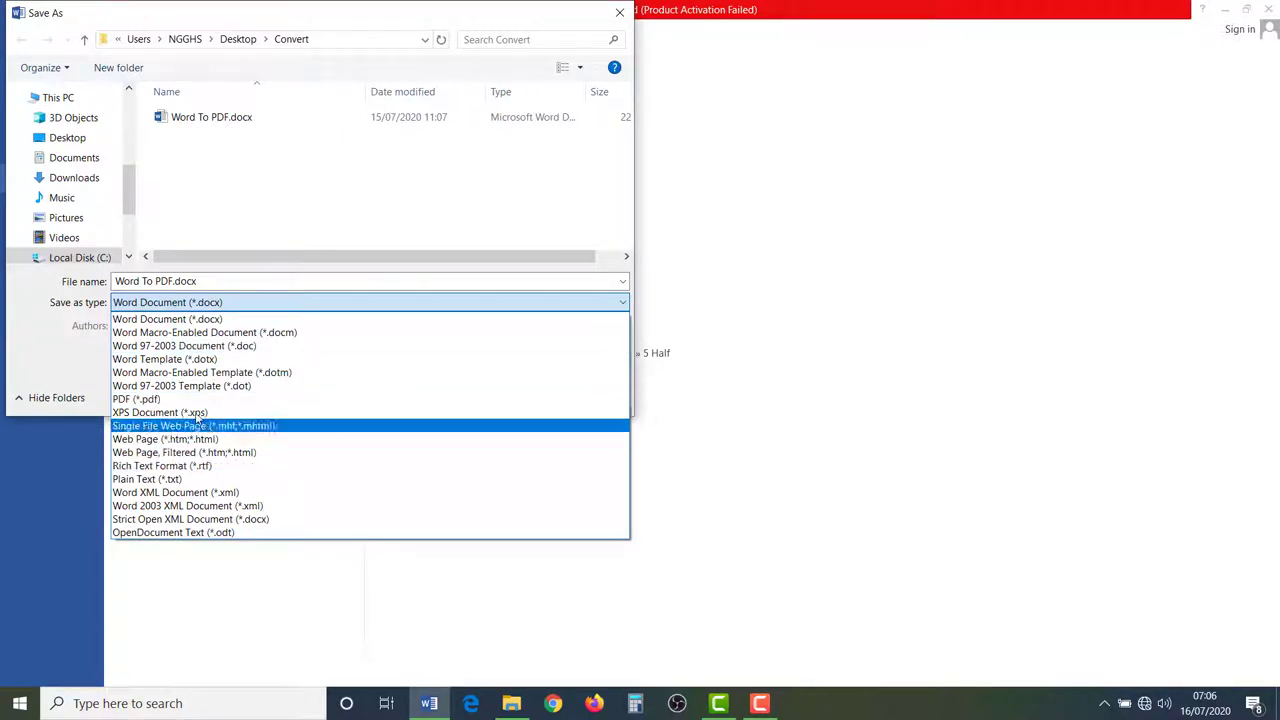
{"action": "left_click", "coordinate": [188, 399]}
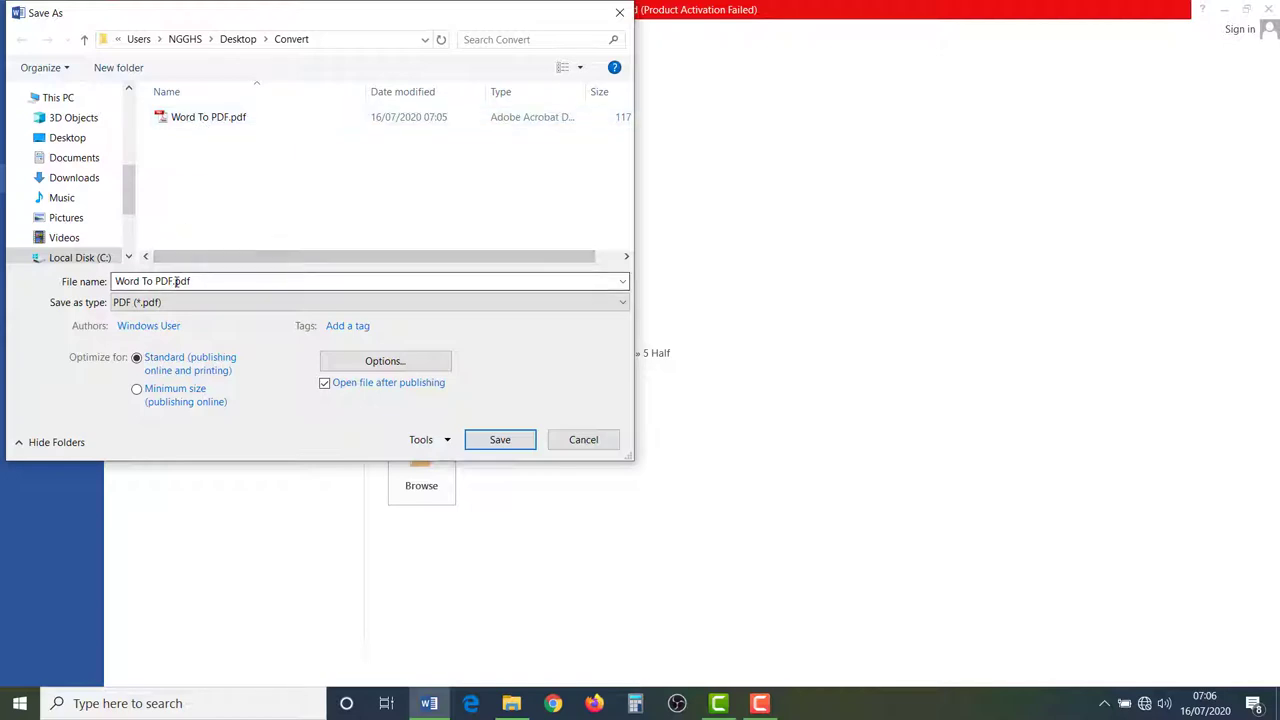
{"action": "left_click_drag", "start_coordinate": [192, 281], "coordinate": [155, 281]}
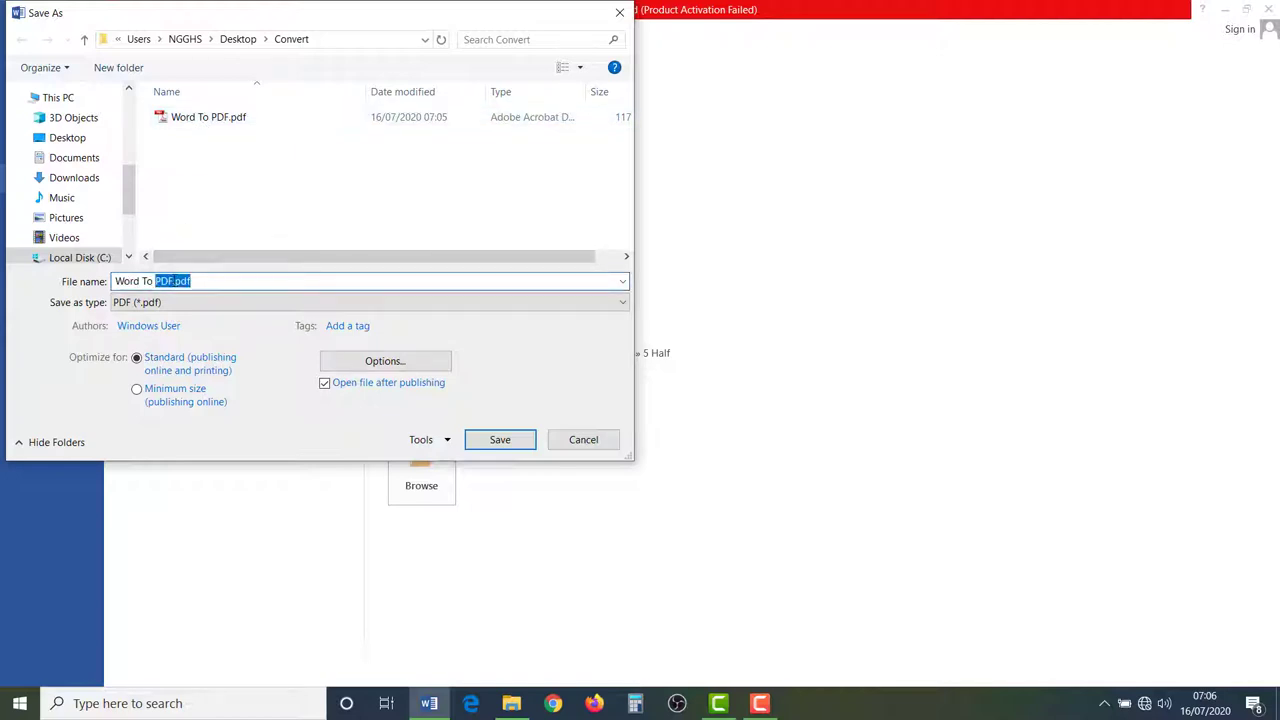
{"action": "left_click", "coordinate": [173, 281]}
{"action": "type", "text": "1"}
{"action": "left_click", "coordinate": [500, 440]}
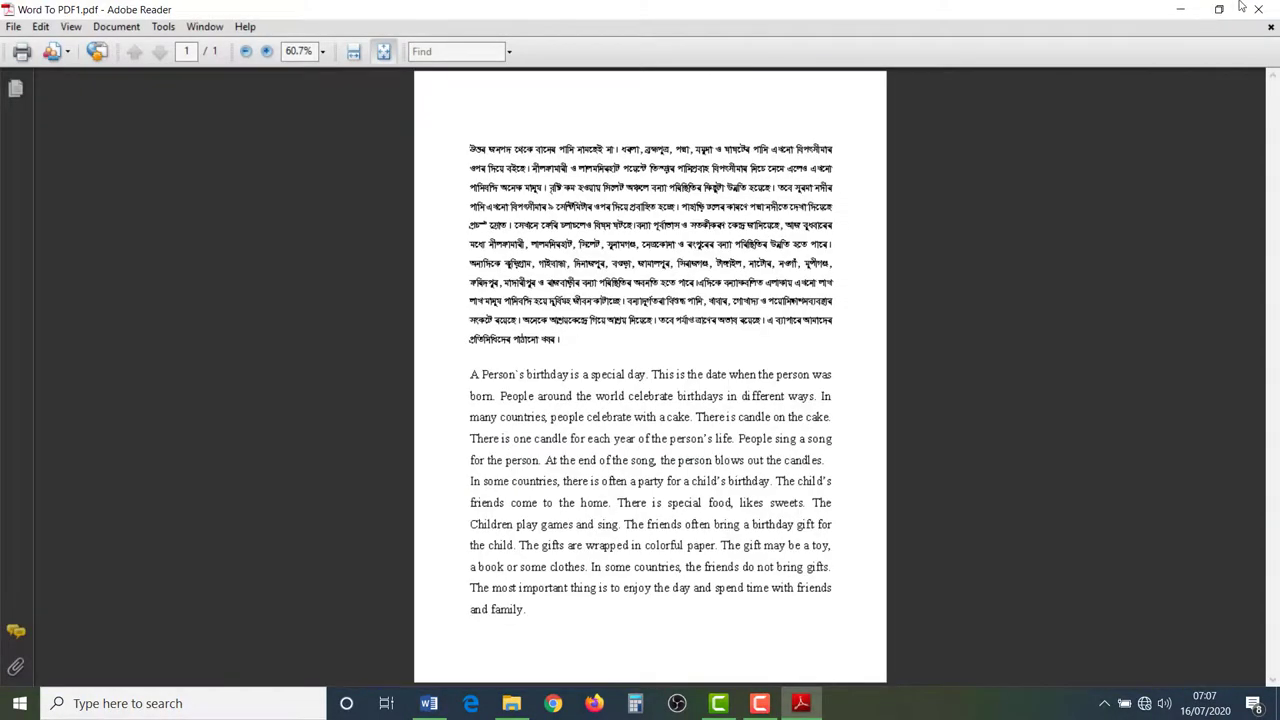
{"action": "left_click", "coordinate": [1258, 9]}
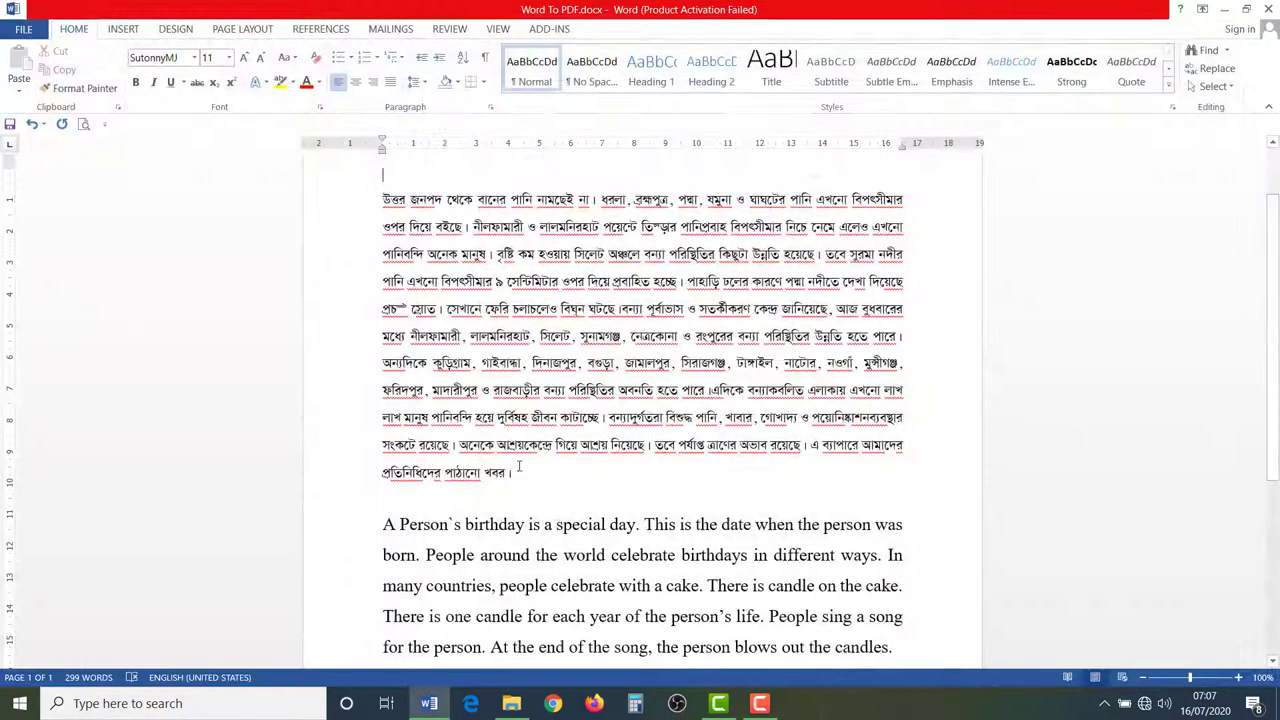
Step: Review the Word document and both PDFs in the Convert folder, looking back at the document's Info page in Word
{"action": "left_click", "coordinate": [510, 703]}
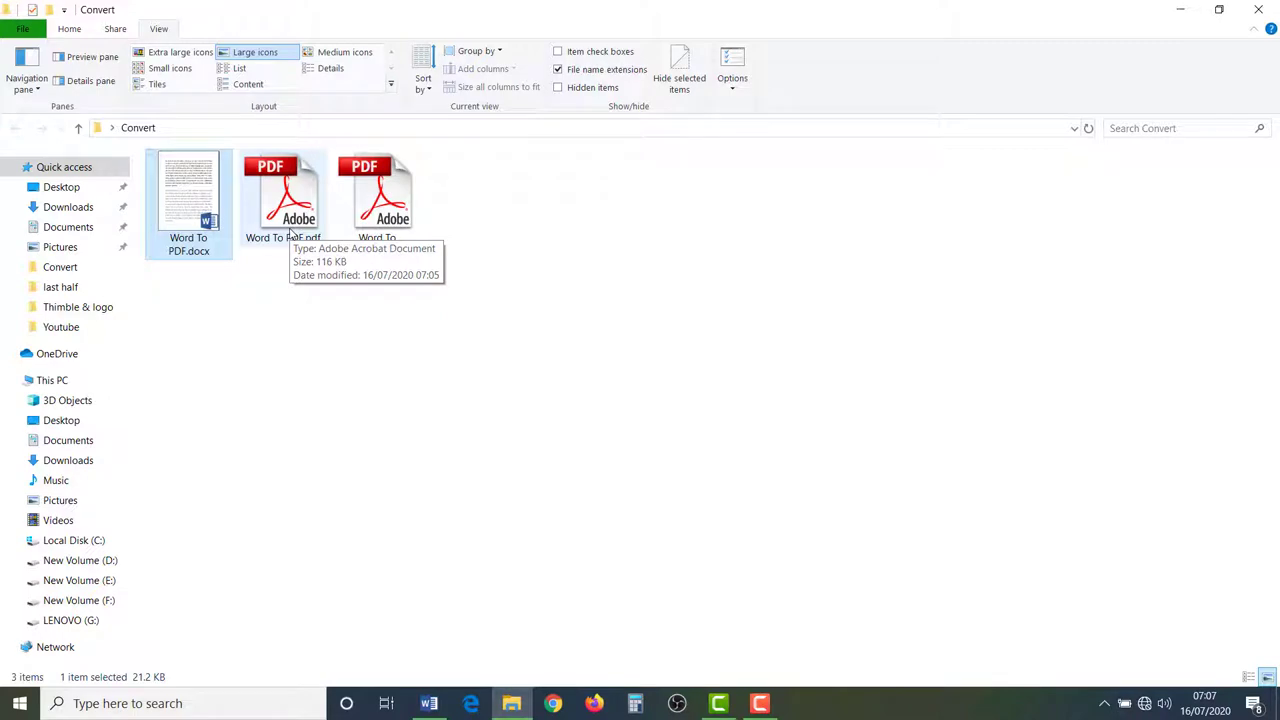
{"action": "left_click", "coordinate": [428, 703]}
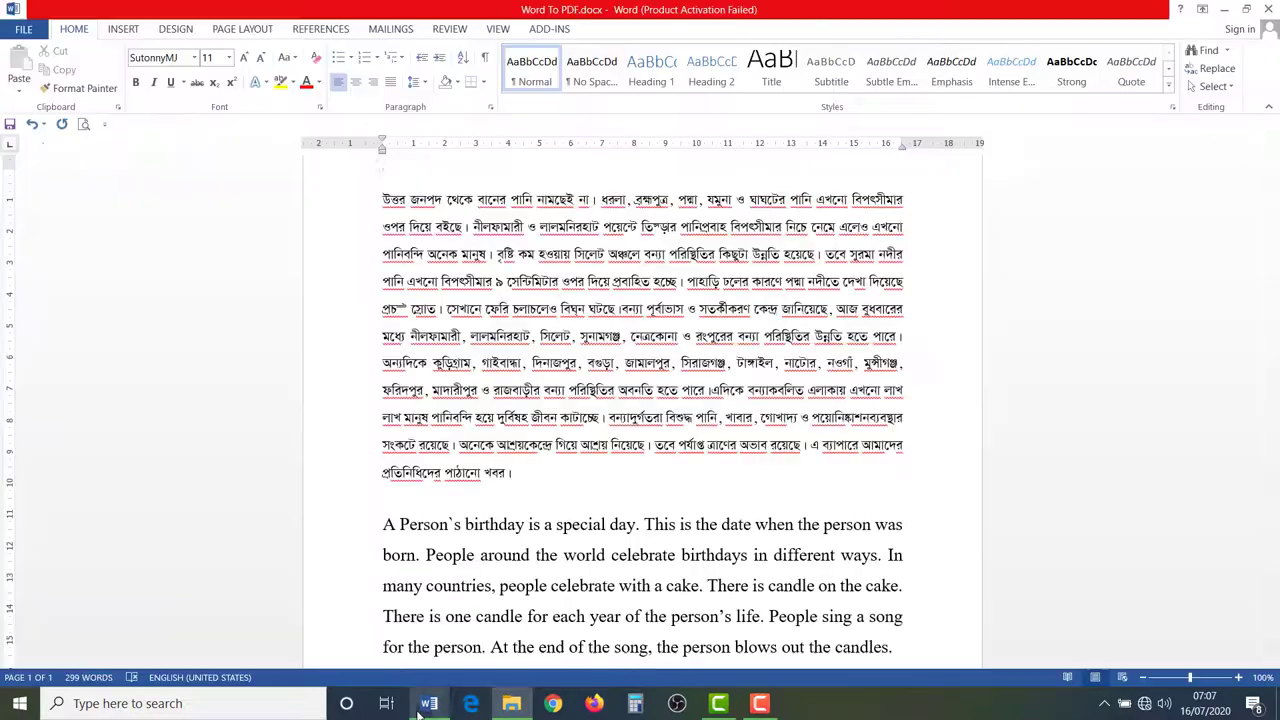
{"action": "left_click", "coordinate": [22, 29]}
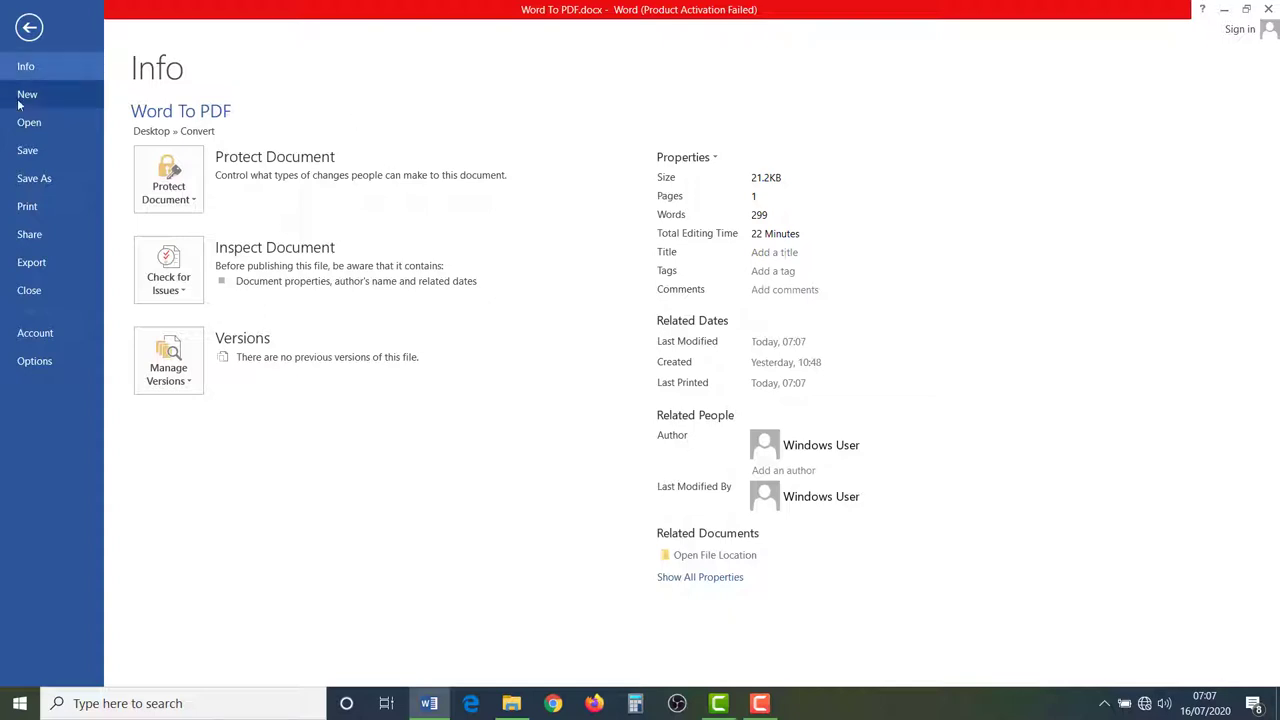
{"action": "left_click", "coordinate": [28, 29]}
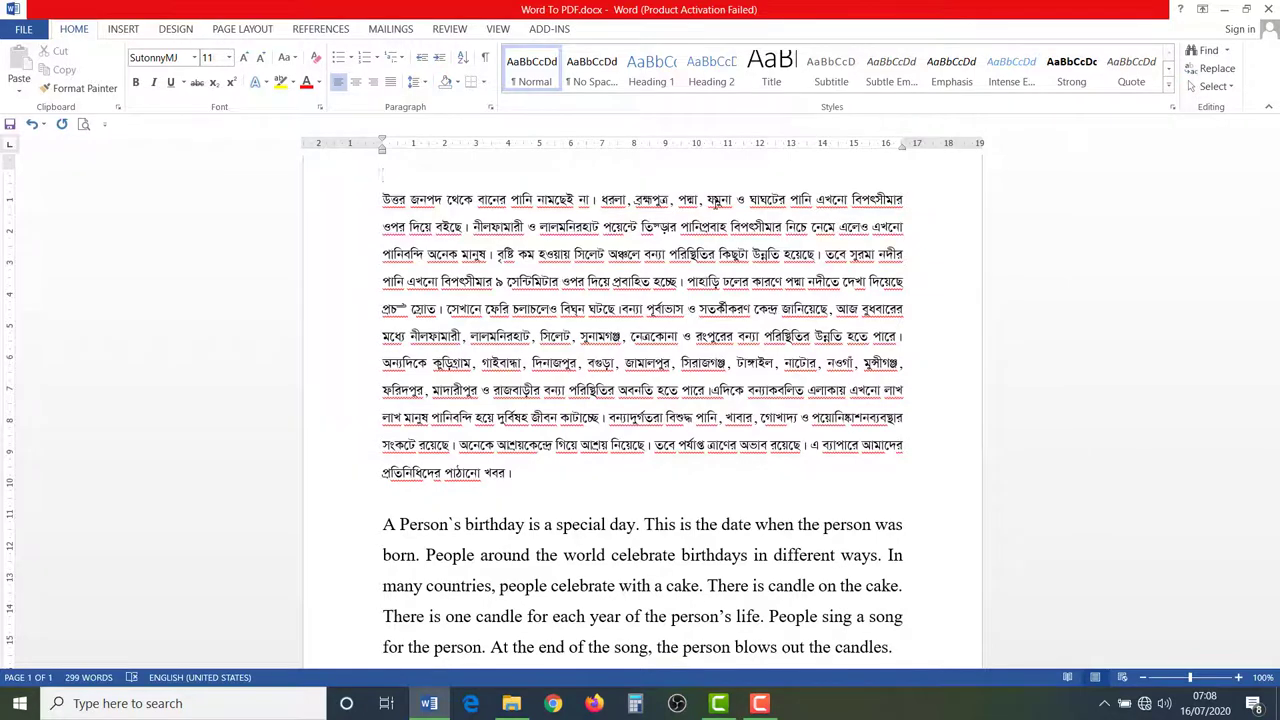
{"action": "left_click", "coordinate": [514, 703]}
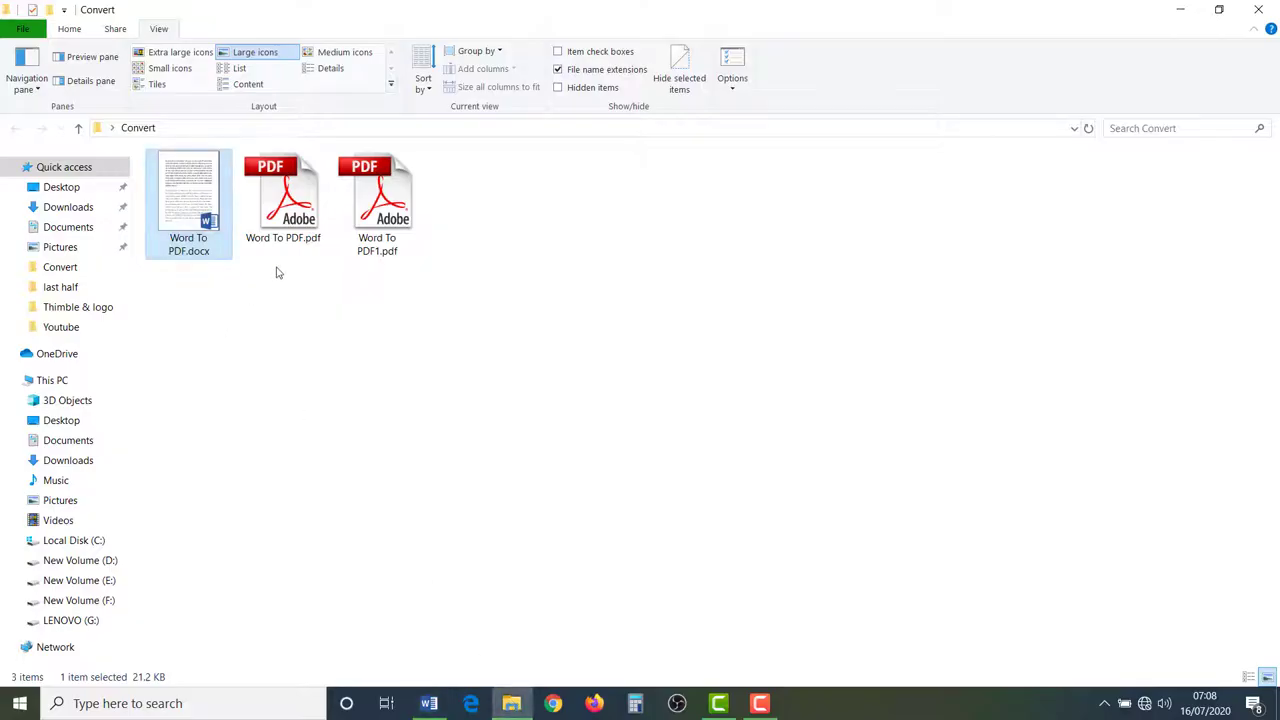
{"action": "left_click_drag", "start_coordinate": [277, 271], "coordinate": [393, 230]}
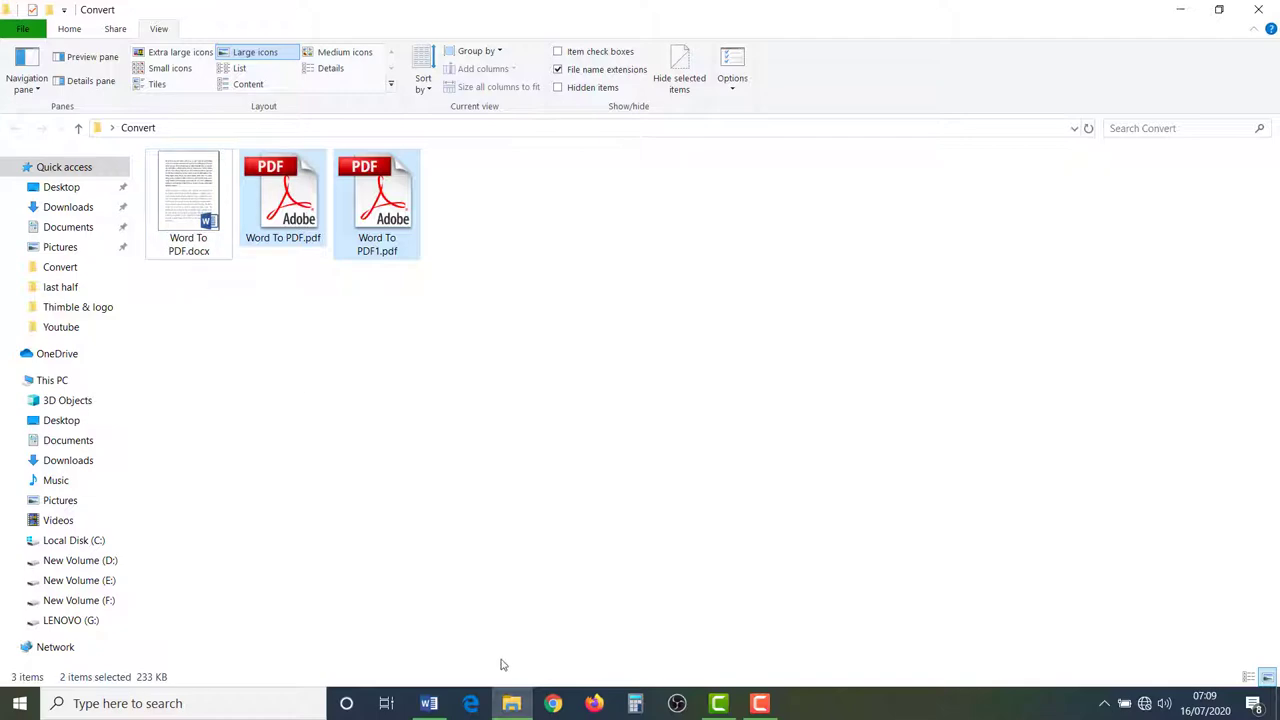
{"action": "left_click", "coordinate": [769, 706]}
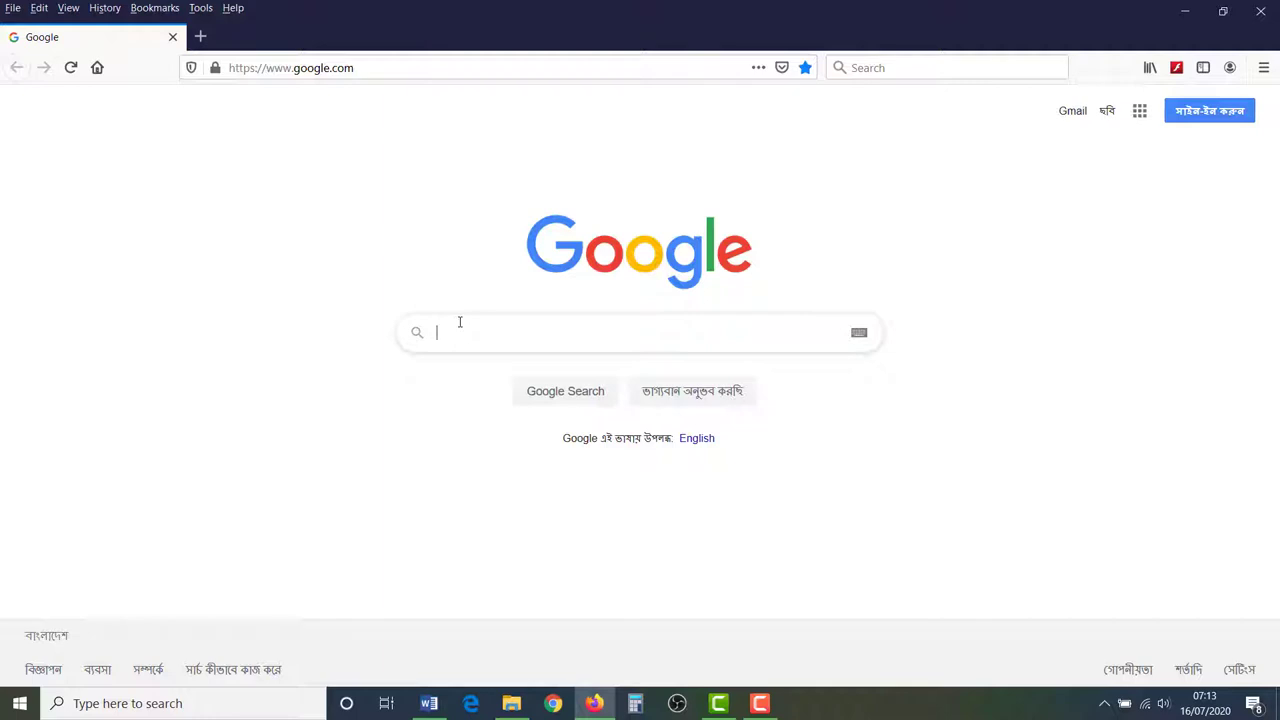
Step: In Firefox, search Google for "pdf to word" and open the Smallpdf PDF to Word Converter
{"action": "type", "text": "pdf t"}
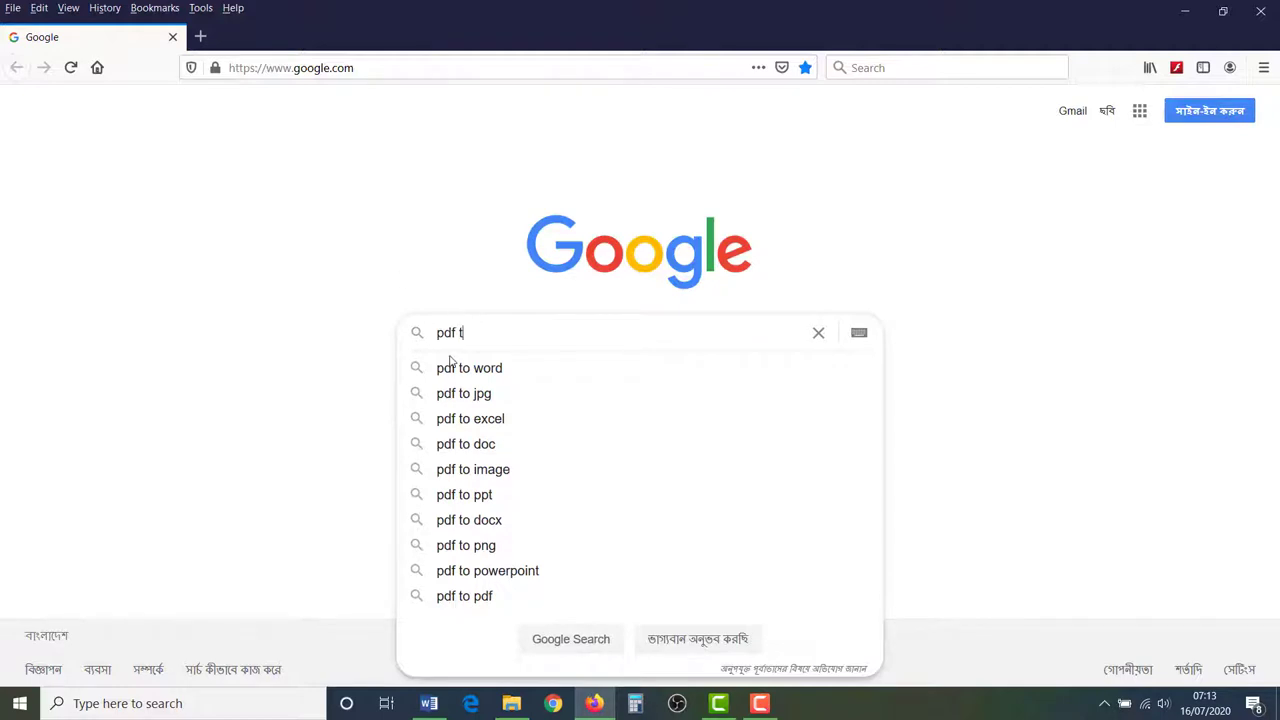
{"action": "left_click", "coordinate": [446, 366]}
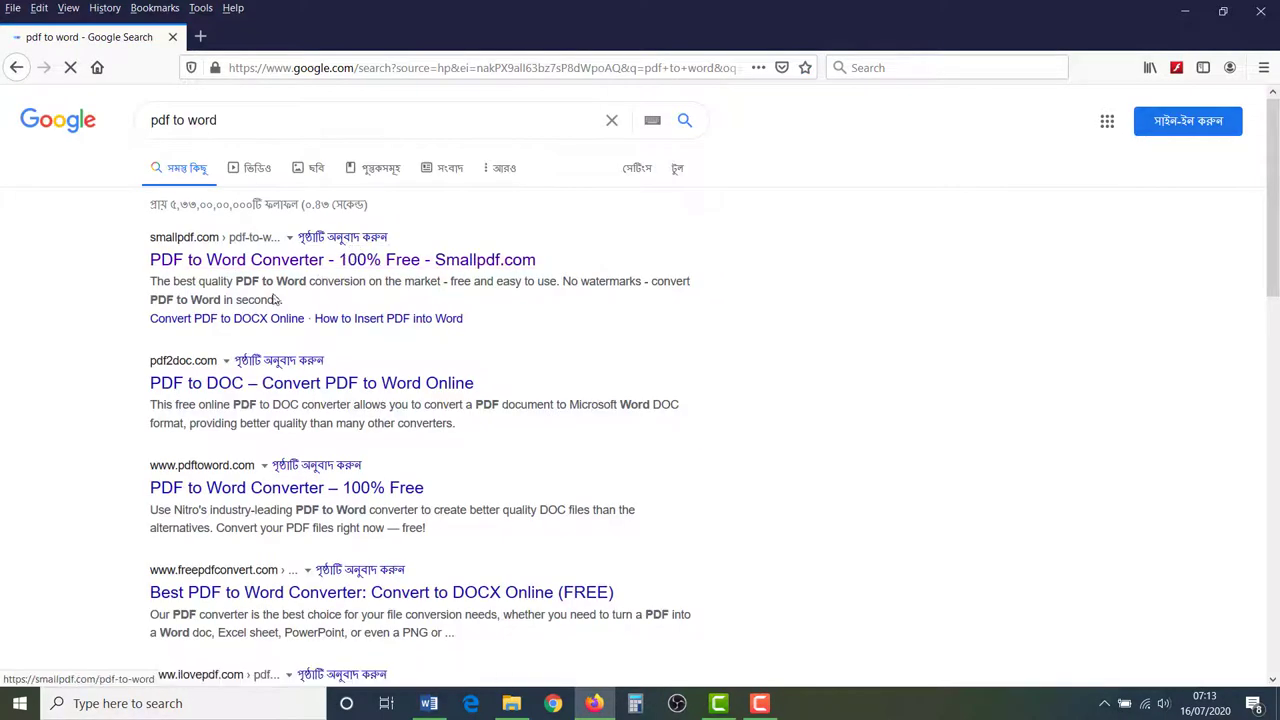
{"action": "left_click", "coordinate": [476, 268]}
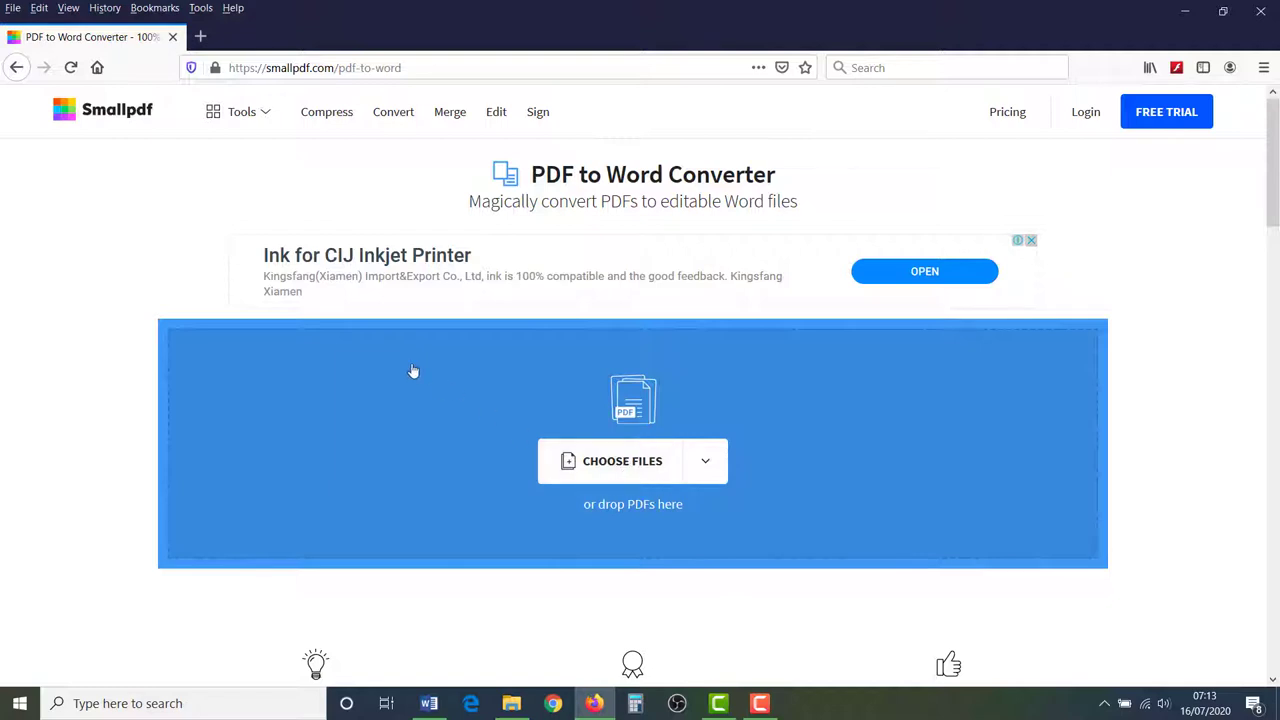
Step: Upload Word To PDF.pdf from the desktop's Convert folder and convert it with the Convert to Word option without OCR
{"action": "left_click", "coordinate": [597, 465]}
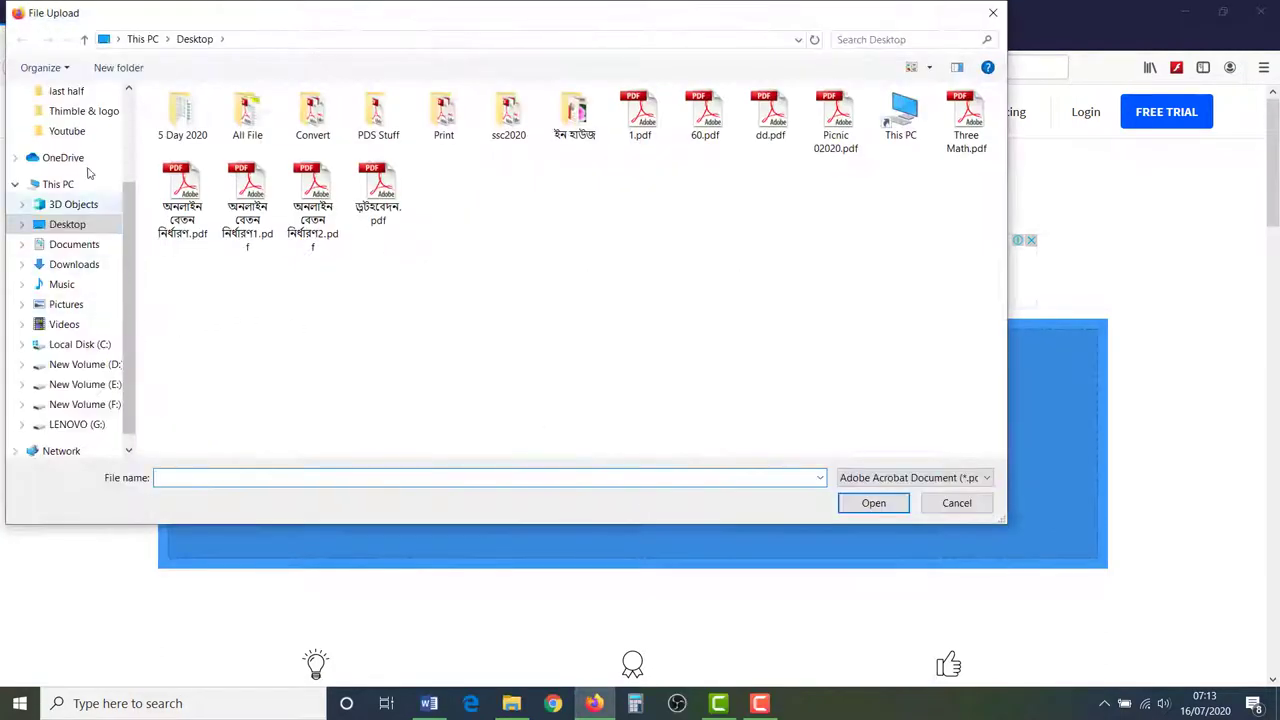
{"action": "double_click", "coordinate": [312, 112]}
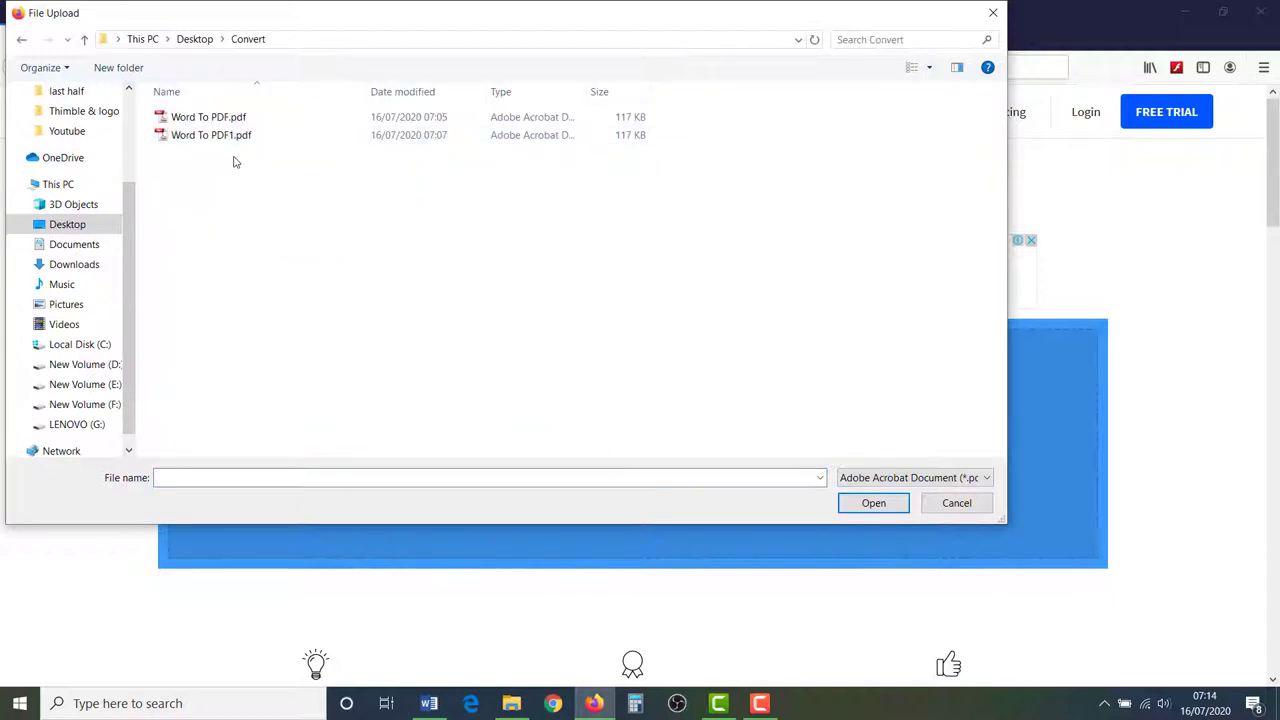
{"action": "left_click", "coordinate": [252, 117]}
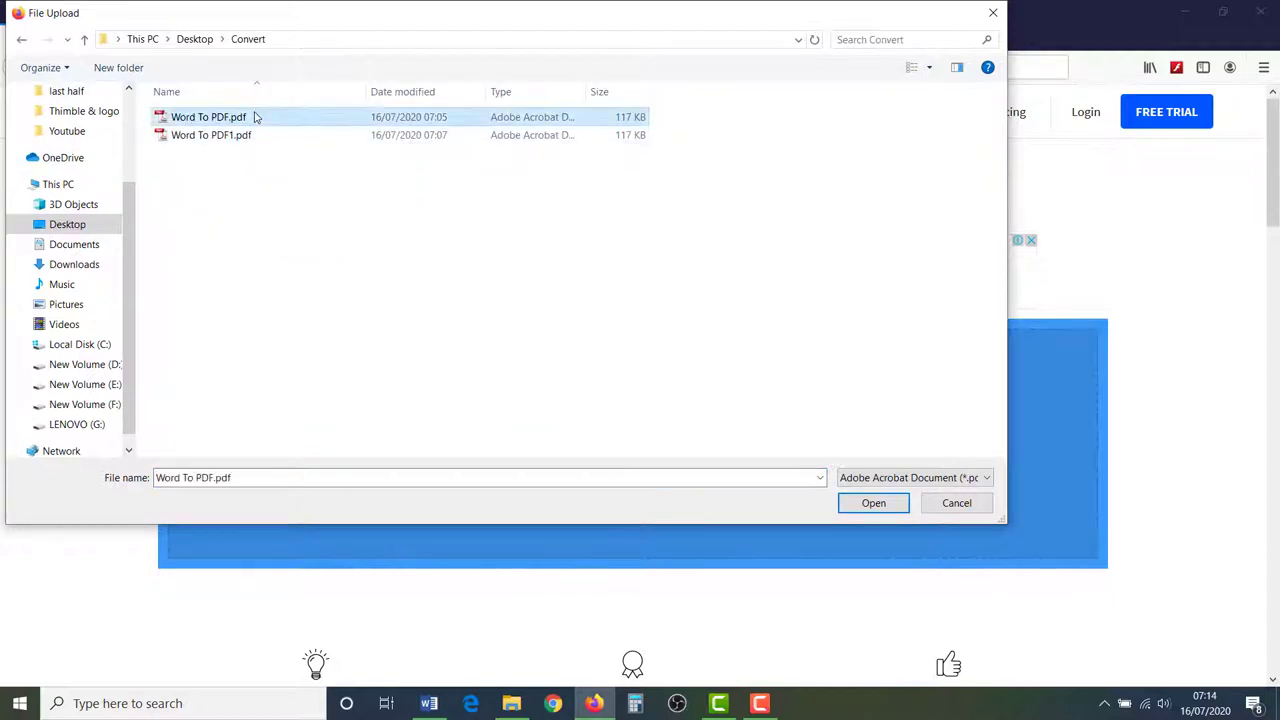
{"action": "left_click", "coordinate": [874, 503]}
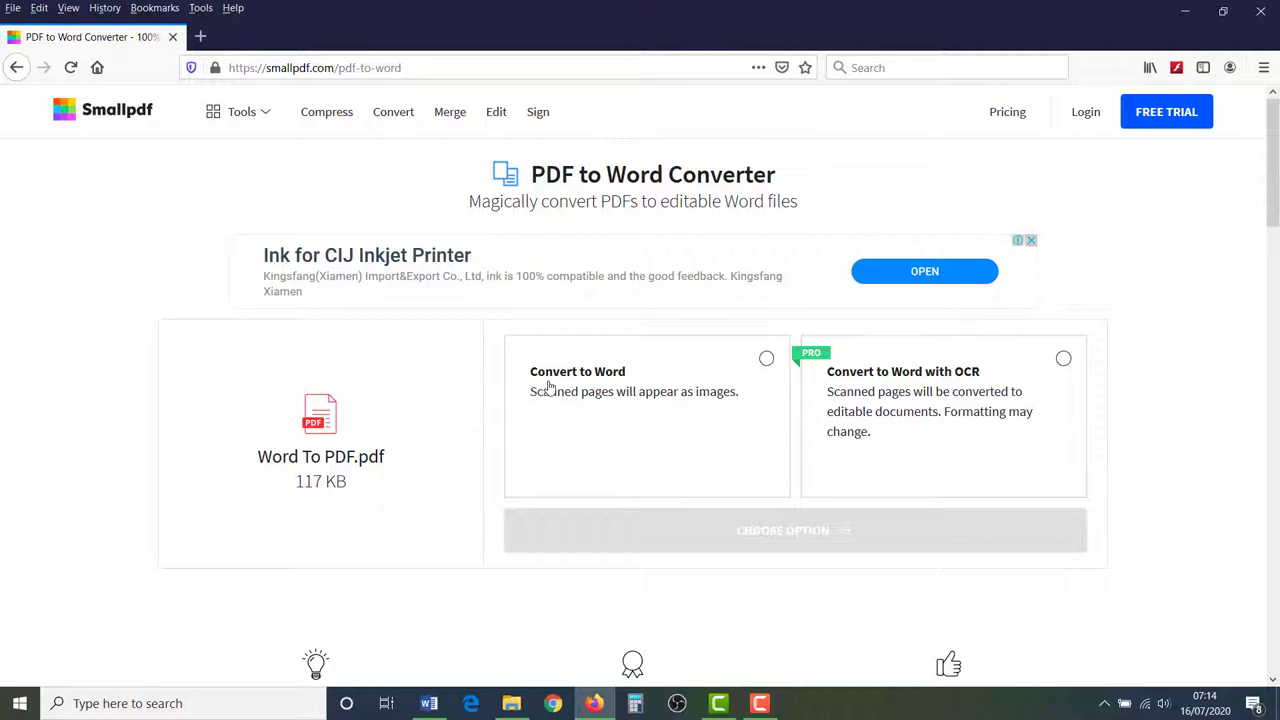
{"action": "left_click", "coordinate": [609, 404]}
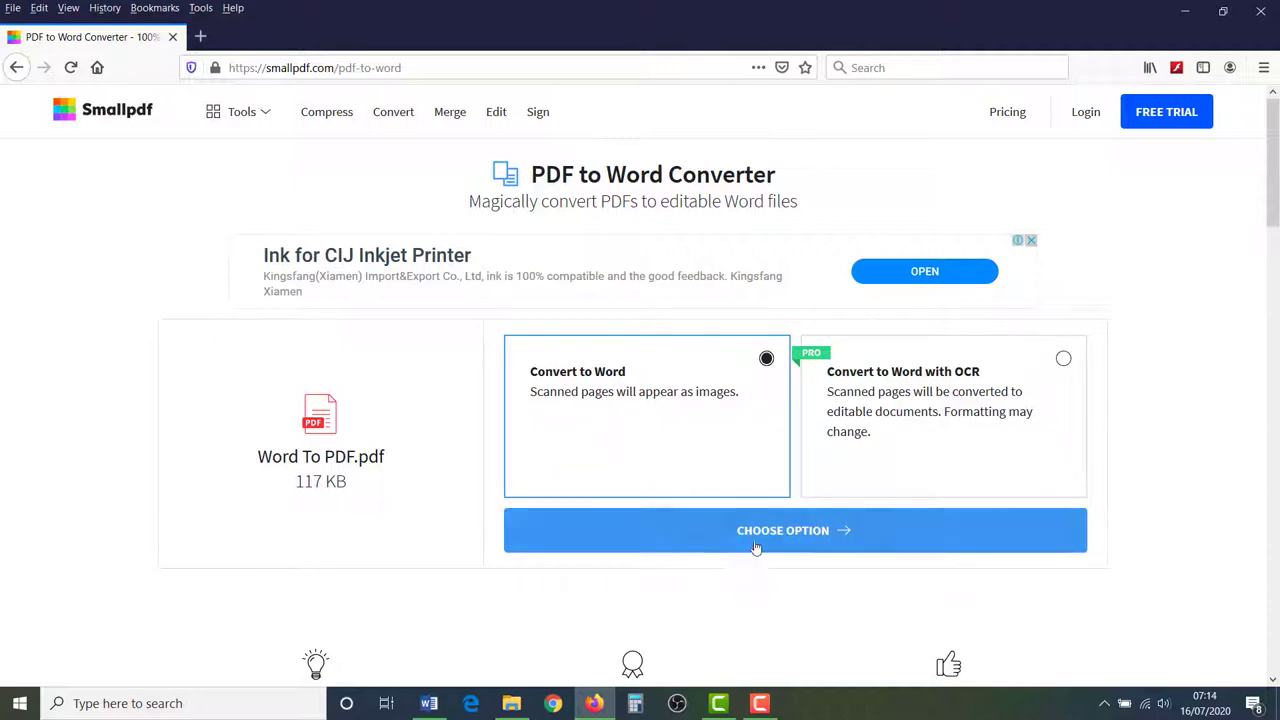
{"action": "left_click", "coordinate": [797, 534]}
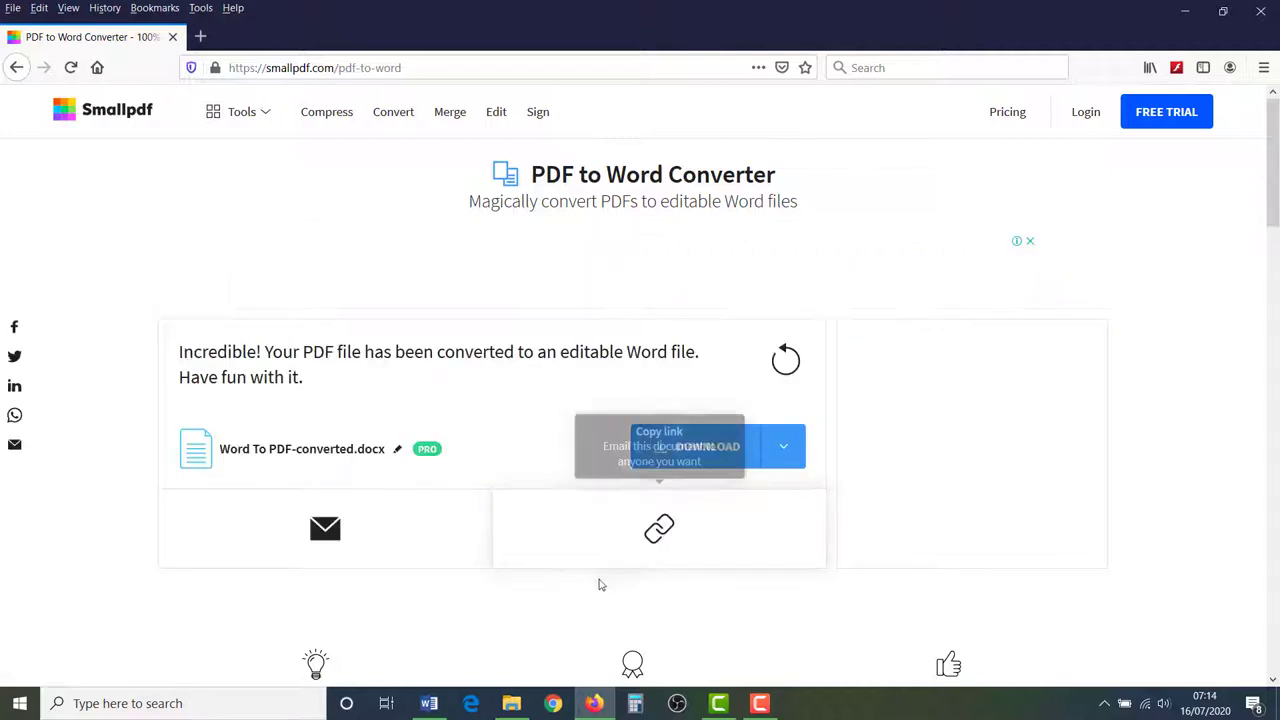
Step: Download Word To PDF-converted.docx with the Save File option and show it in its containing folder
{"action": "left_click", "coordinate": [699, 450]}
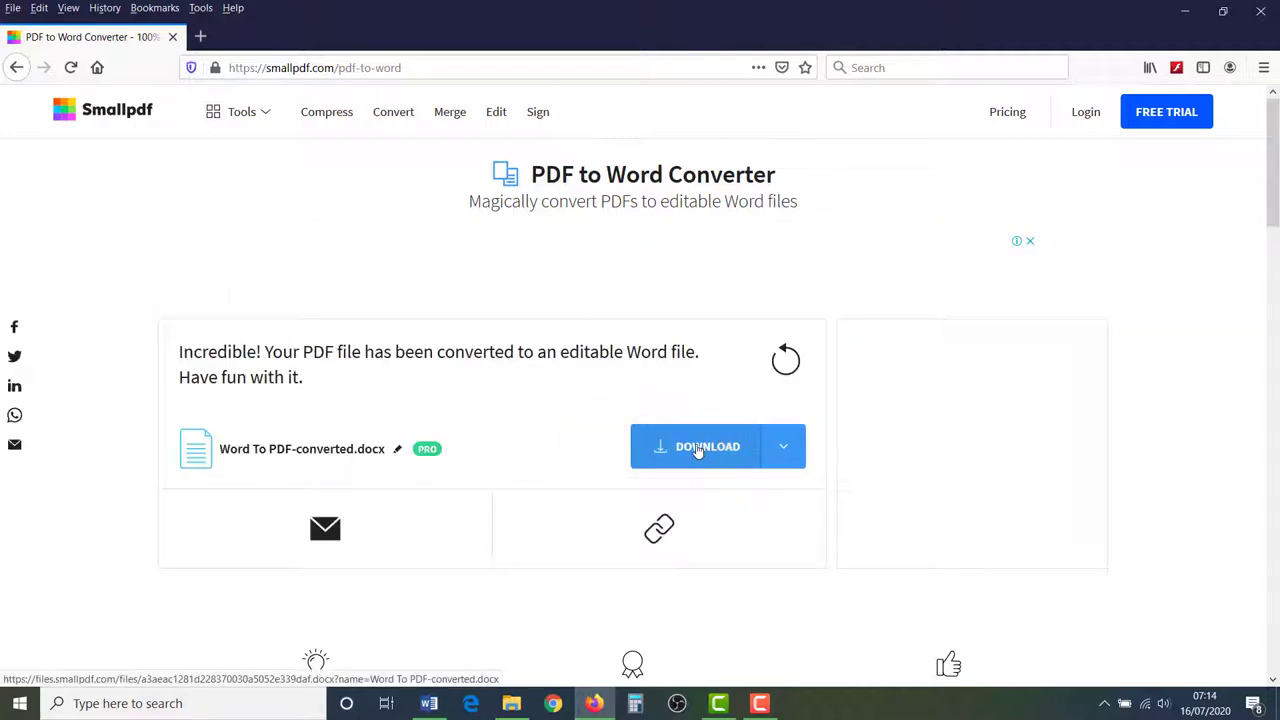
{"action": "left_click", "coordinate": [700, 452]}
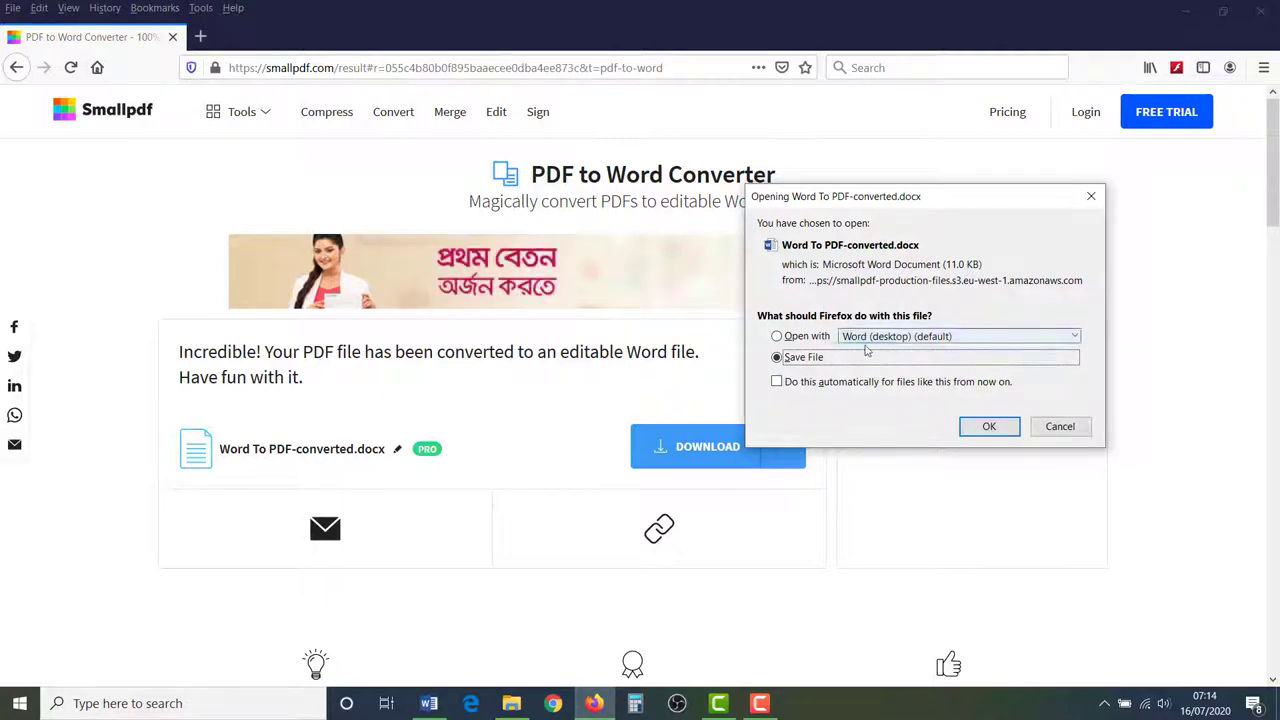
{"action": "left_click", "coordinate": [988, 427]}
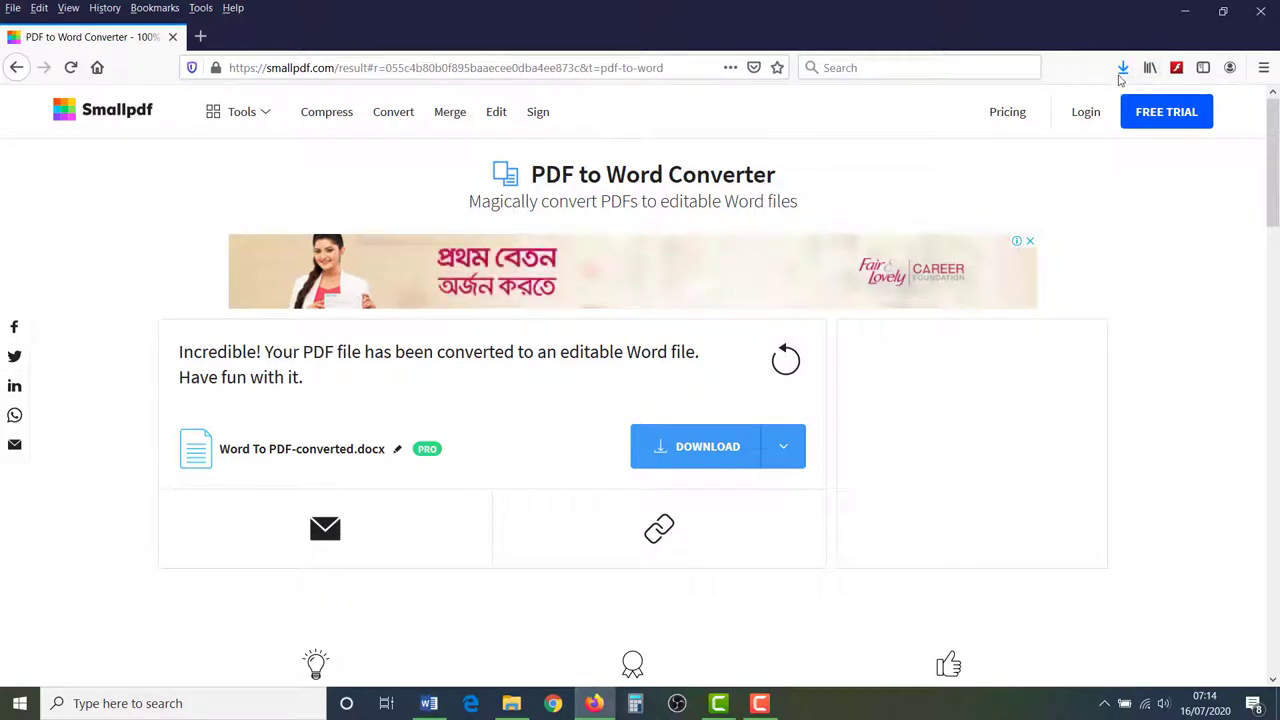
{"action": "left_click", "coordinate": [1123, 67]}
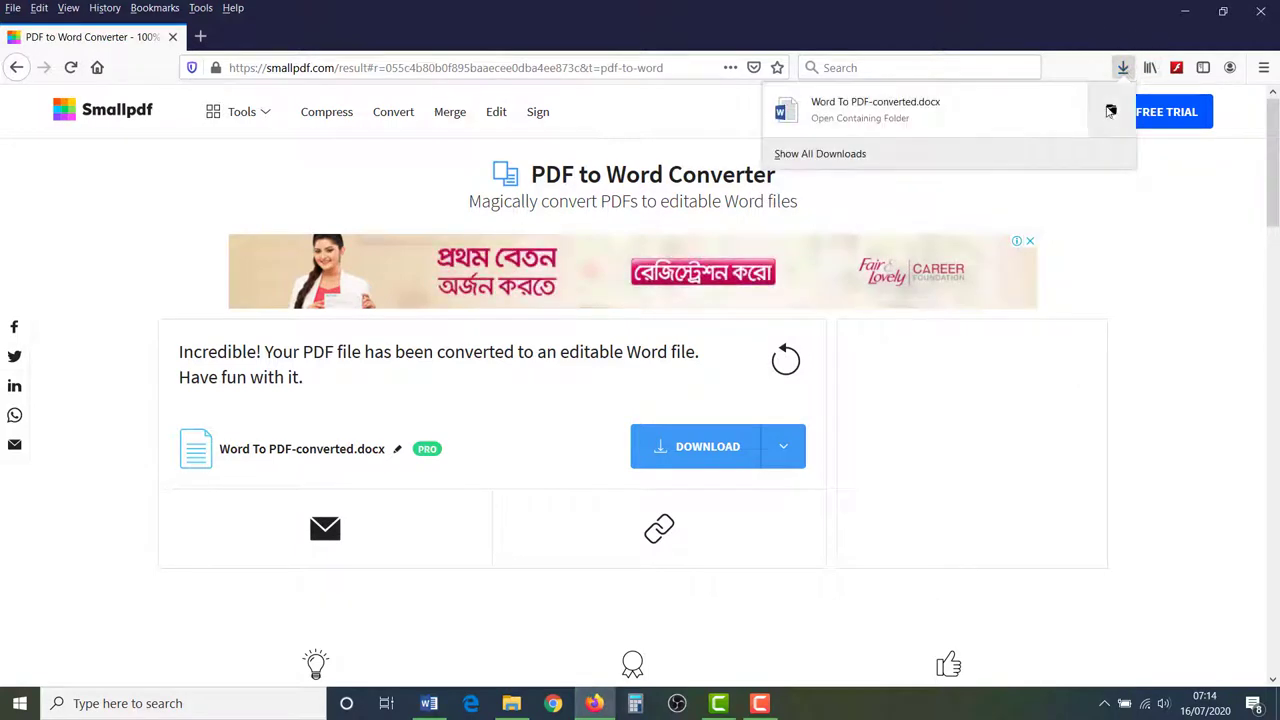
{"action": "left_click", "coordinate": [1109, 112]}
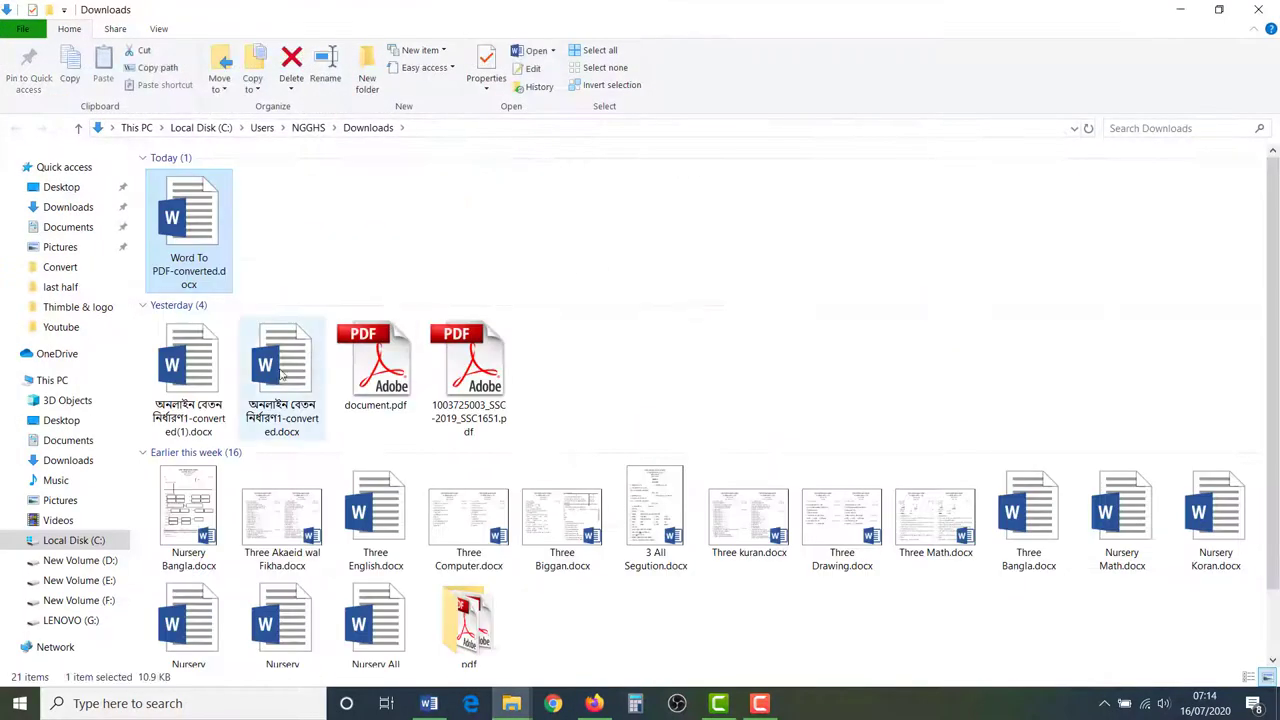
Step: Move Word To PDF-converted.docx from Downloads into the desktop's Convert folder
{"action": "right_click", "coordinate": [186, 218]}
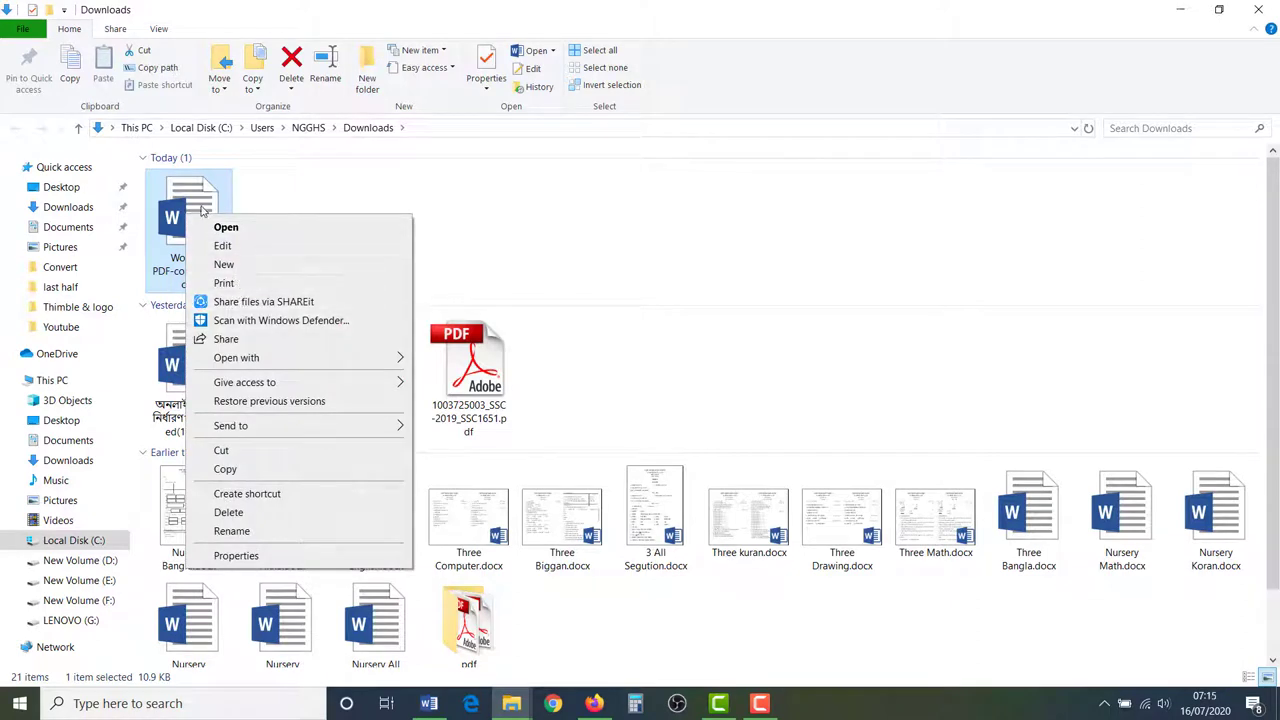
{"action": "left_click", "coordinate": [202, 196]}
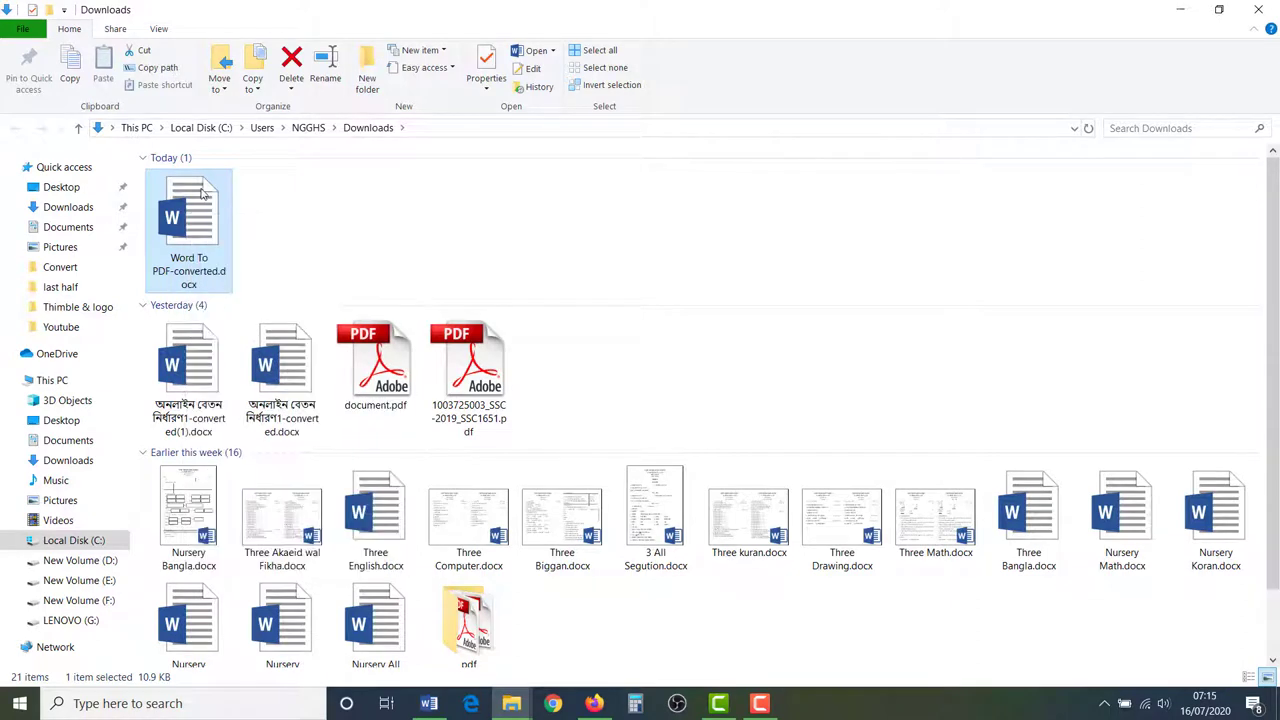
{"action": "right_click", "coordinate": [201, 240]}
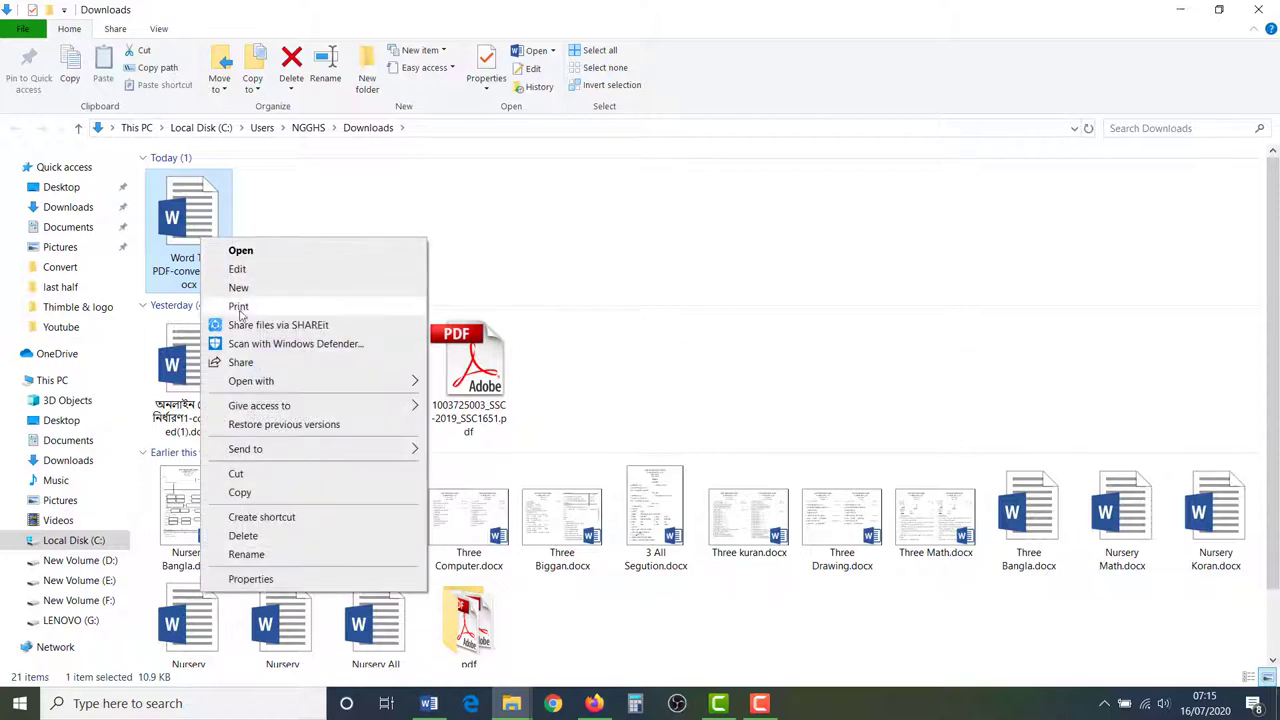
{"action": "left_click", "coordinate": [237, 474]}
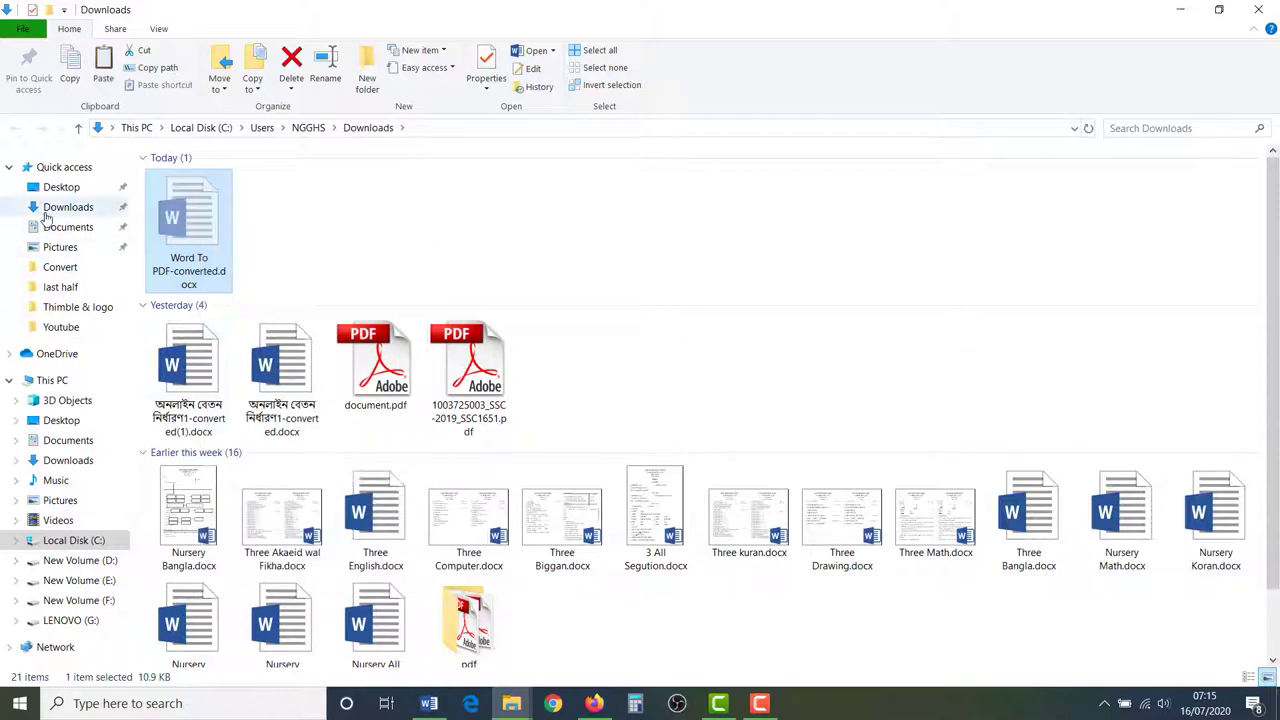
{"action": "left_click", "coordinate": [61, 187]}
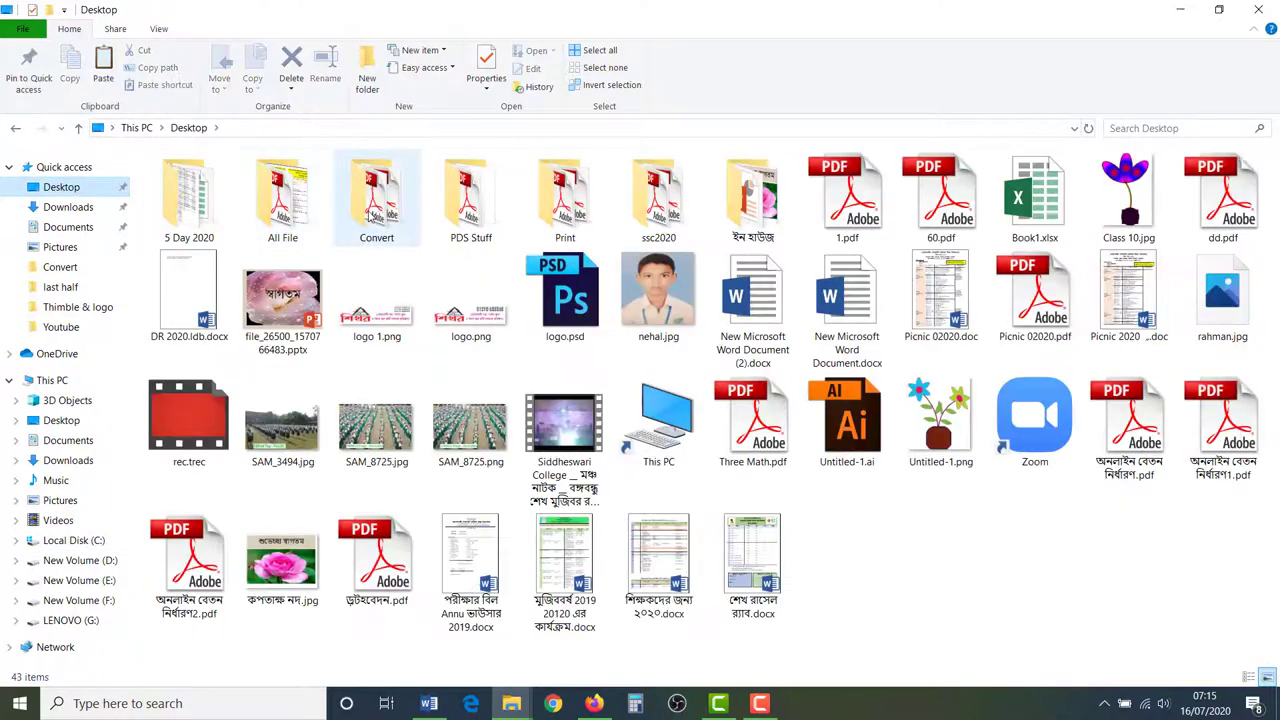
{"action": "double_click", "coordinate": [376, 195]}
{"action": "right_click", "coordinate": [380, 302]}
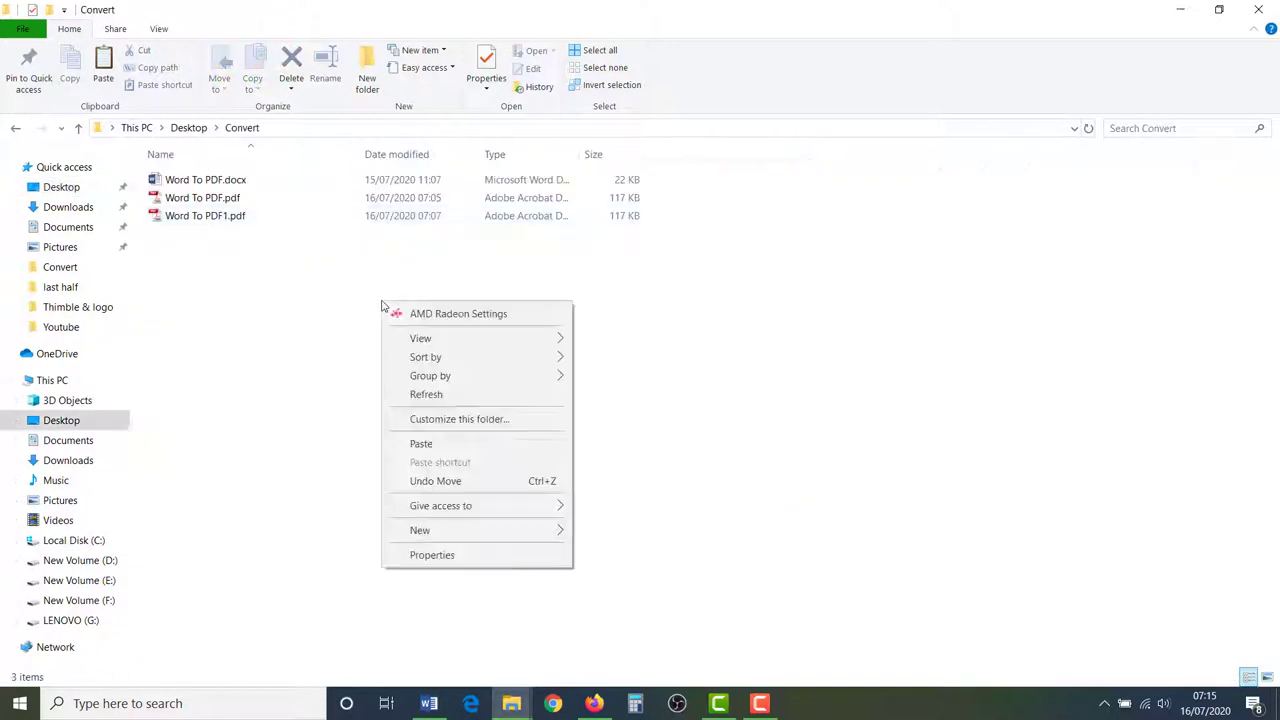
{"action": "left_click", "coordinate": [421, 443]}
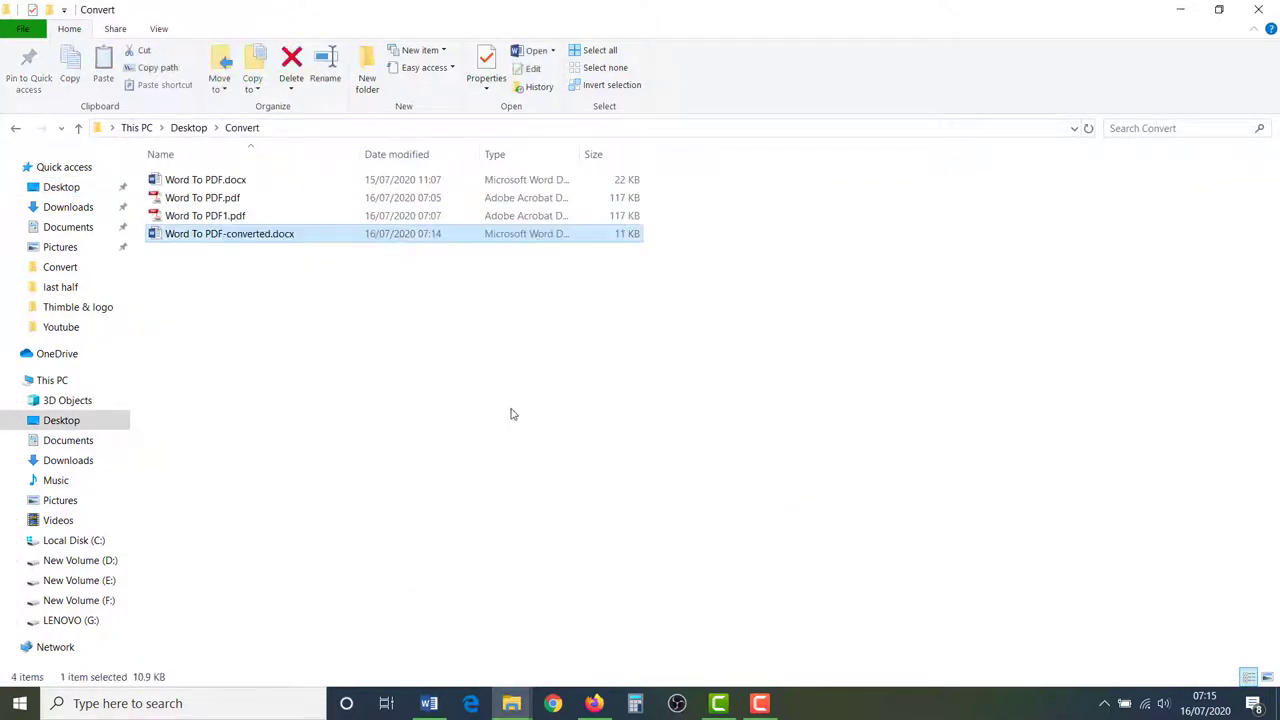
Step: Display the Convert folder's files as large thumbnails and look over the original Word document, the PDFs and the converted document
{"action": "left_click", "coordinate": [1267, 677]}
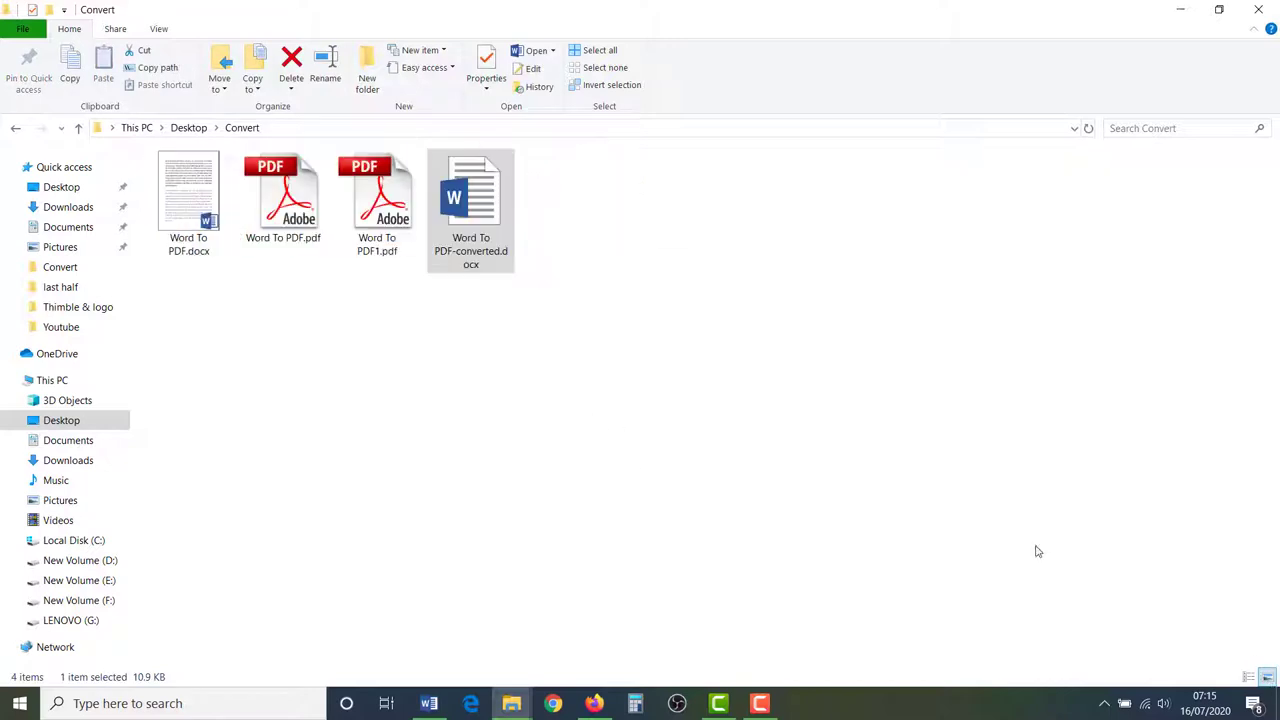
{"action": "left_click", "coordinate": [179, 204]}
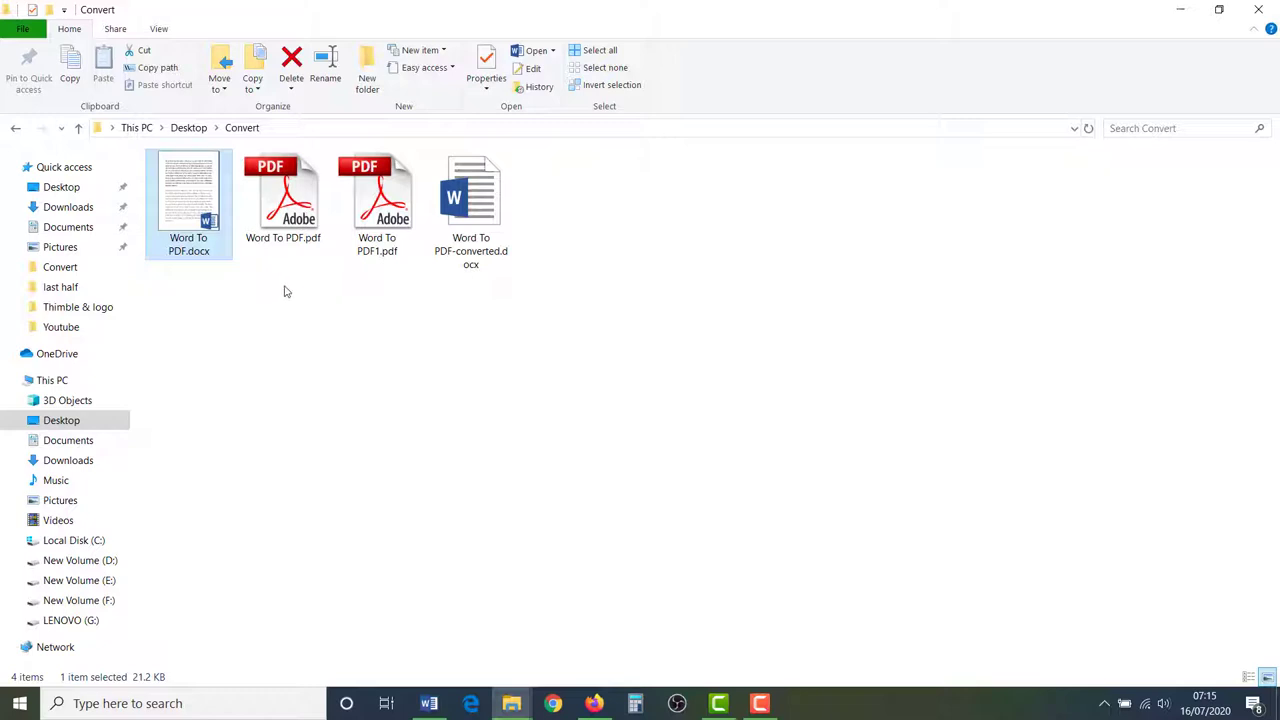
{"action": "left_click_drag", "start_coordinate": [276, 293], "coordinate": [381, 241]}
{"action": "left_click", "coordinate": [390, 318]}
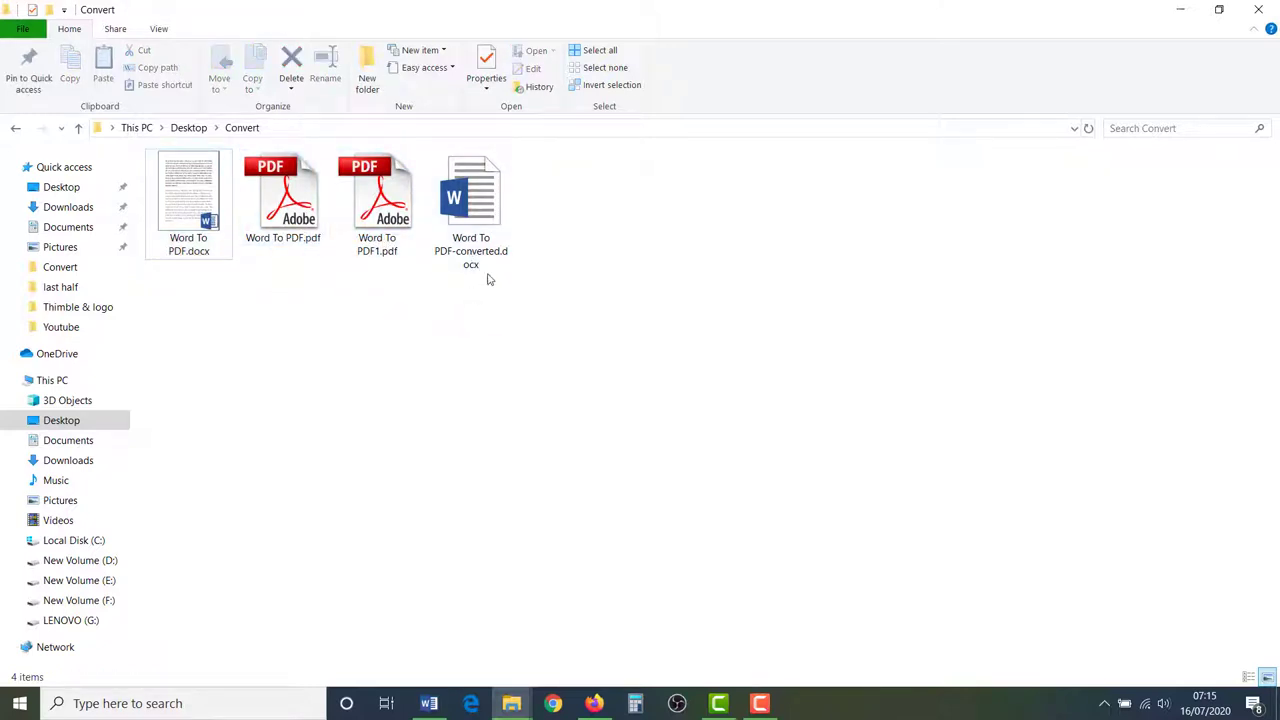
{"action": "left_click", "coordinate": [288, 236]}
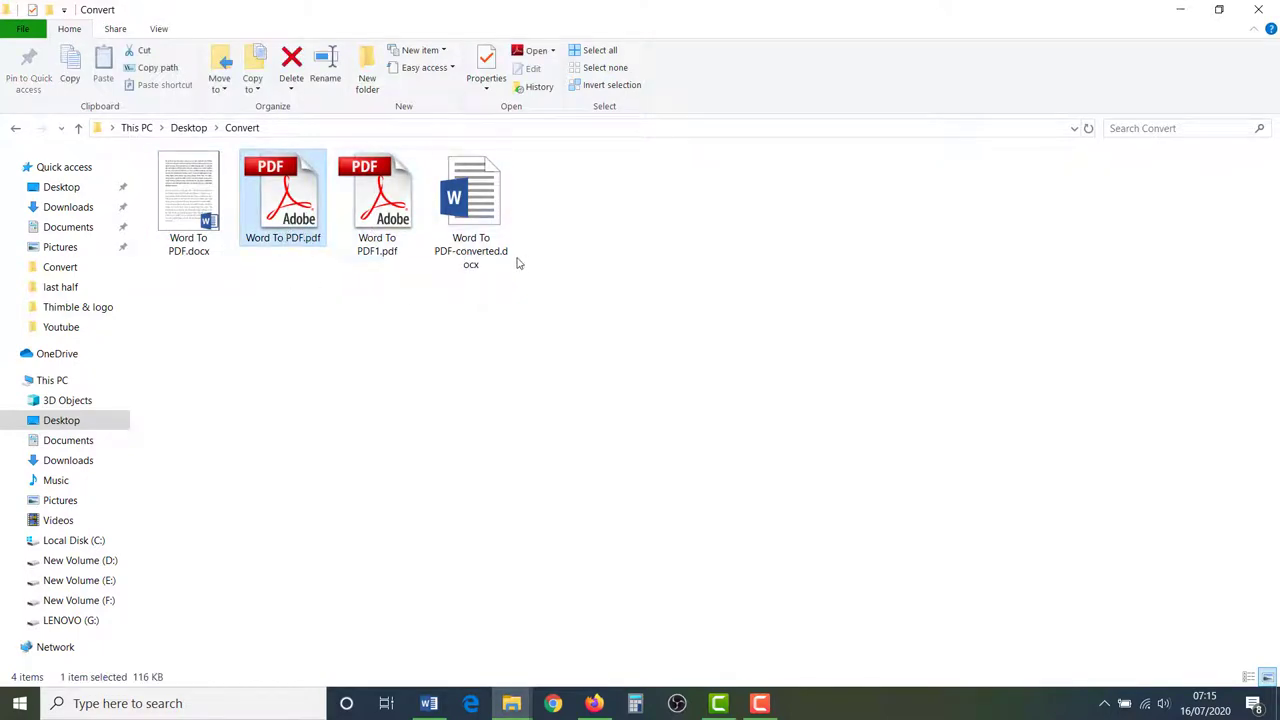
Step: Open Word To PDF-converted.docx in Word, enable editing and look through both of its paragraphs
{"action": "double_click", "coordinate": [492, 210]}
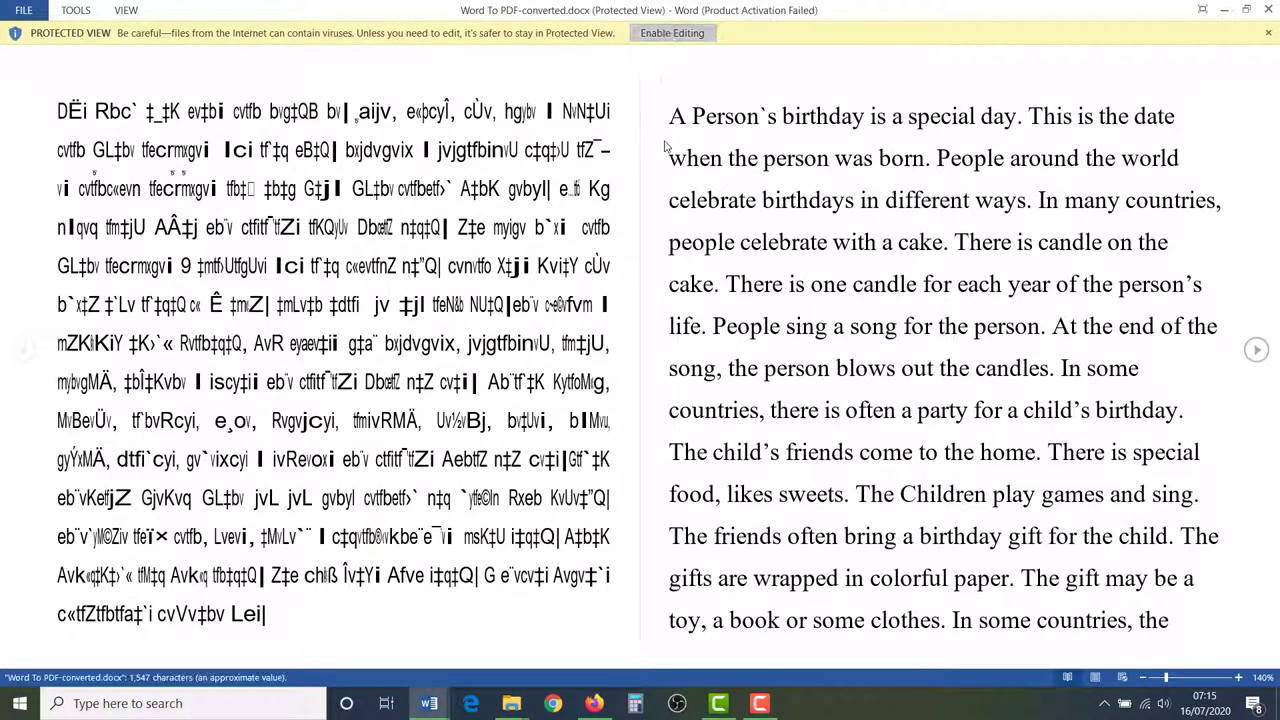
{"action": "left_click", "coordinate": [672, 33]}
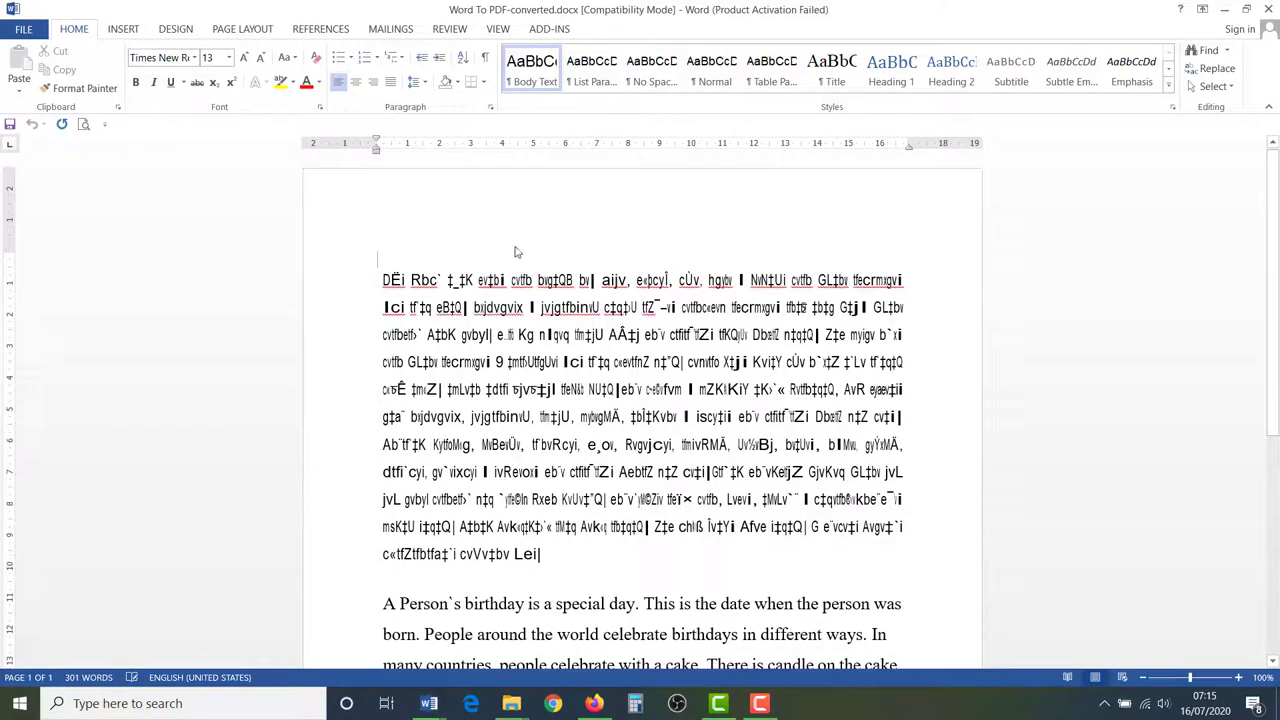
{"action": "scroll", "coordinate": [519, 253], "scroll_direction": "down", "scroll_amount": 3}
{"action": "scroll", "coordinate": [553, 356], "scroll_direction": "down", "scroll_amount": 3}
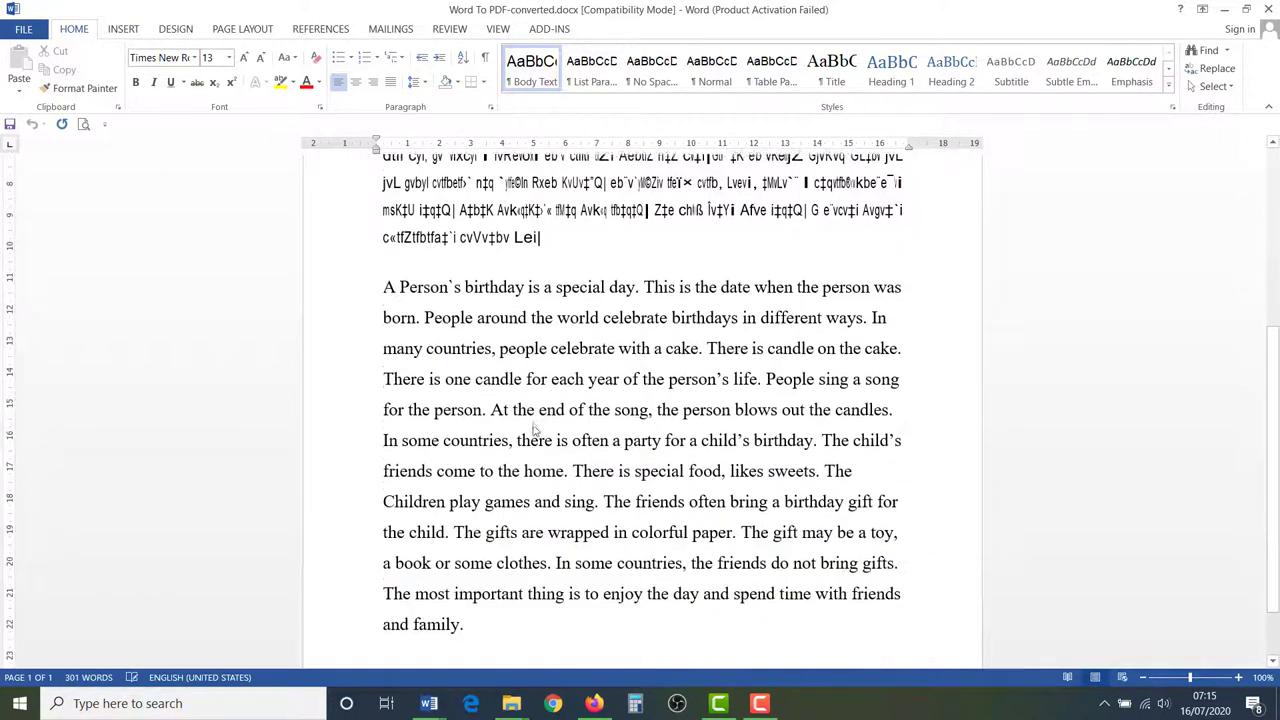
{"action": "scroll", "coordinate": [553, 355], "scroll_direction": "up", "scroll_amount": 1}
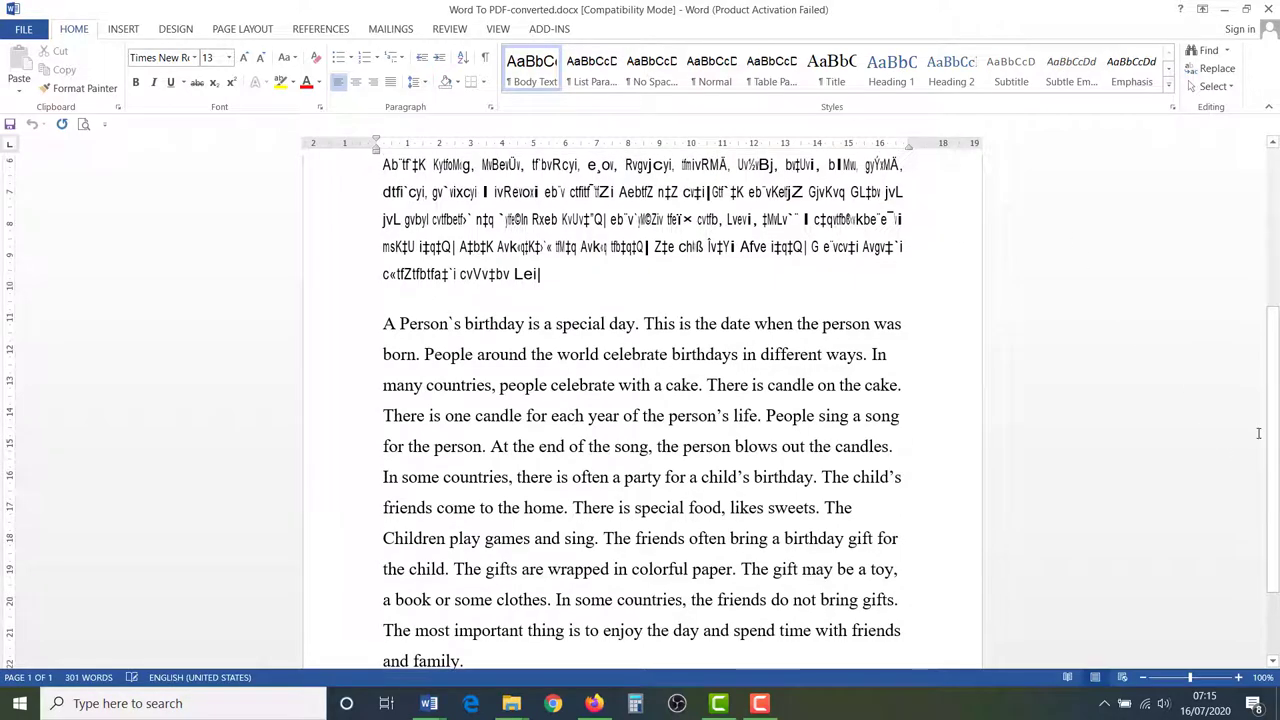
{"action": "left_click_drag", "start_coordinate": [1274, 343], "coordinate": [1275, 158]}
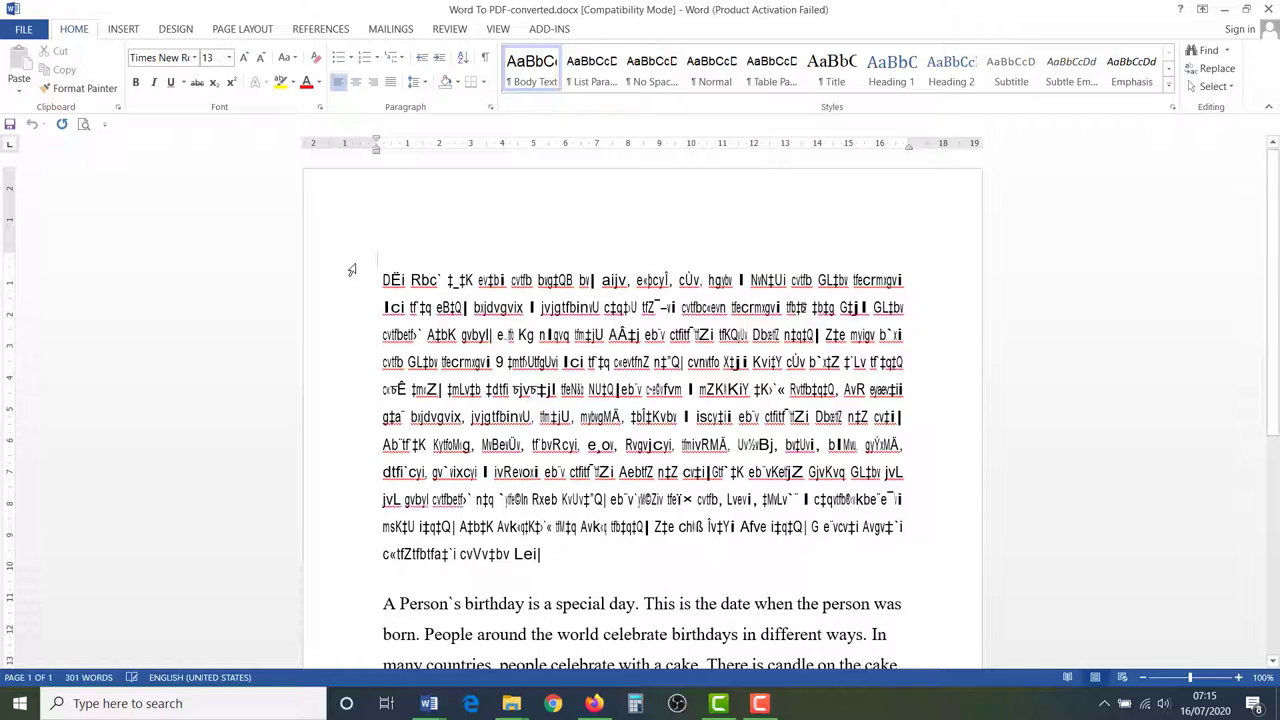
Step: Change the font of the whole garbled first paragraph to SutonnyMJ
{"action": "left_click_drag", "start_coordinate": [351, 263], "coordinate": [366, 588]}
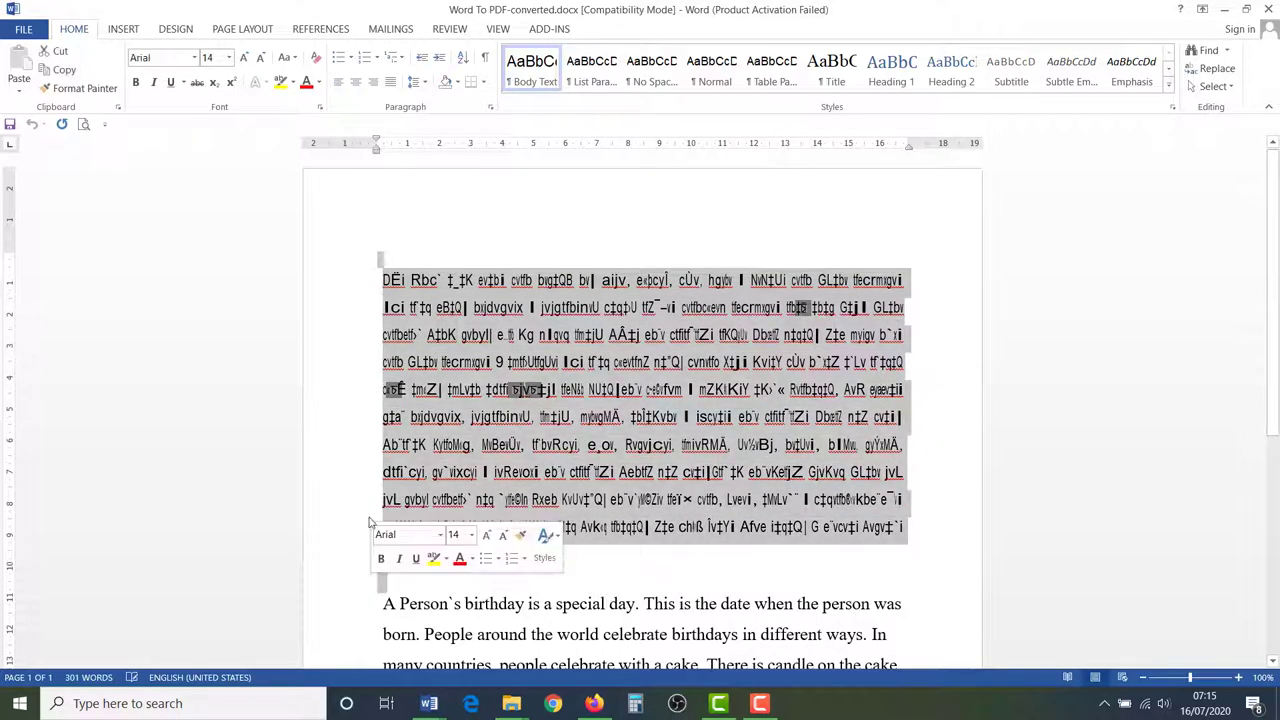
{"action": "scroll", "coordinate": [418, 413], "scroll_direction": "up", "scroll_amount": 8, "text": "ctrl"}
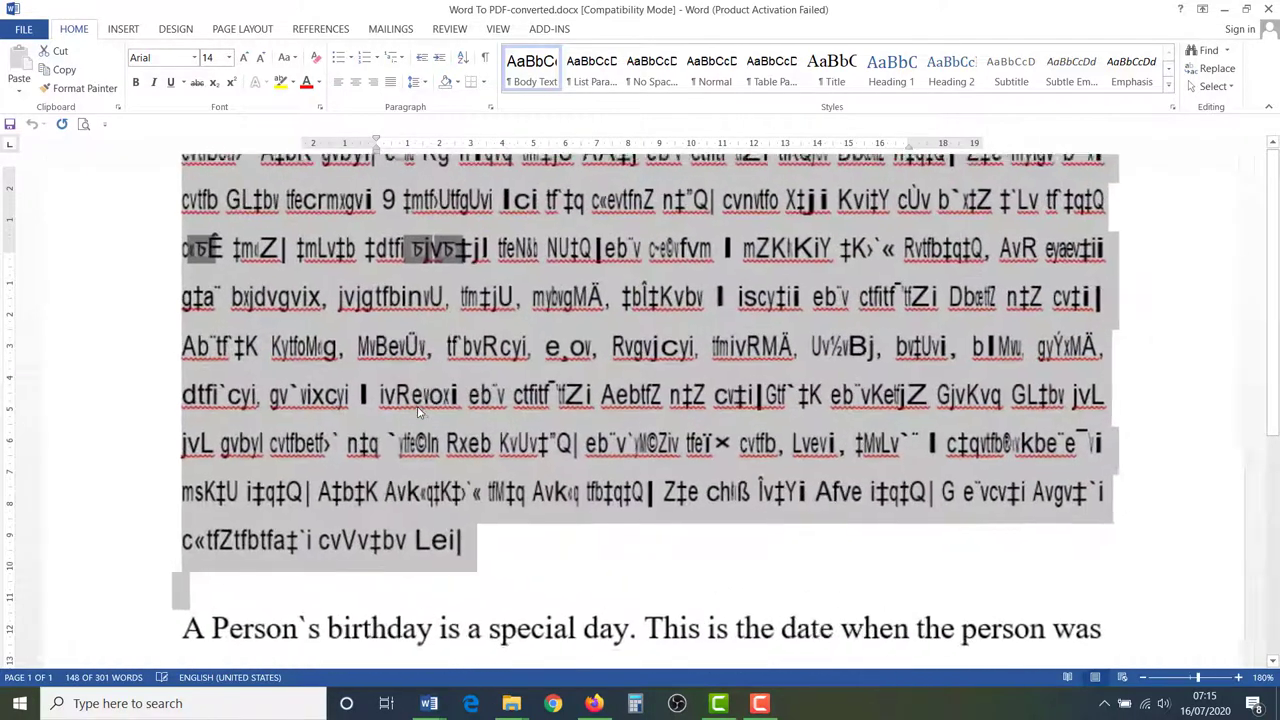
{"action": "scroll", "coordinate": [505, 460], "scroll_direction": "up", "scroll_amount": 2}
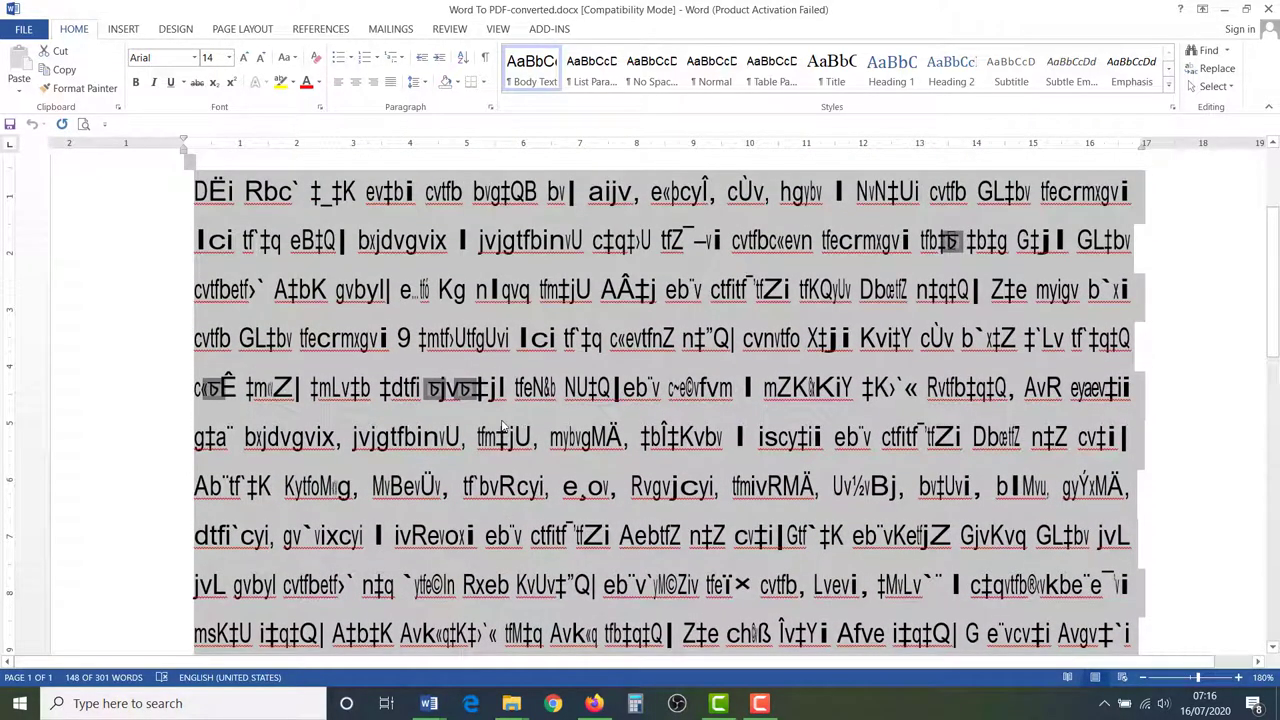
{"action": "scroll", "coordinate": [555, 470], "scroll_direction": "up", "scroll_amount": 2}
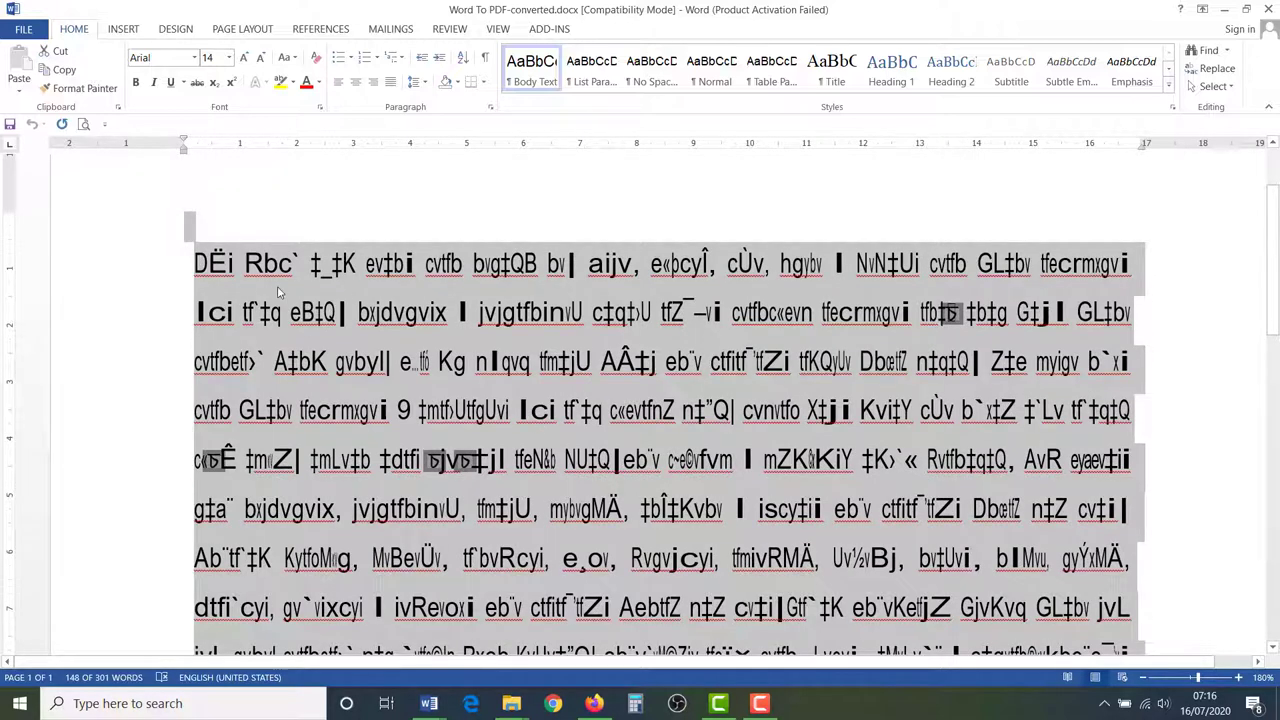
{"action": "left_click", "coordinate": [196, 59]}
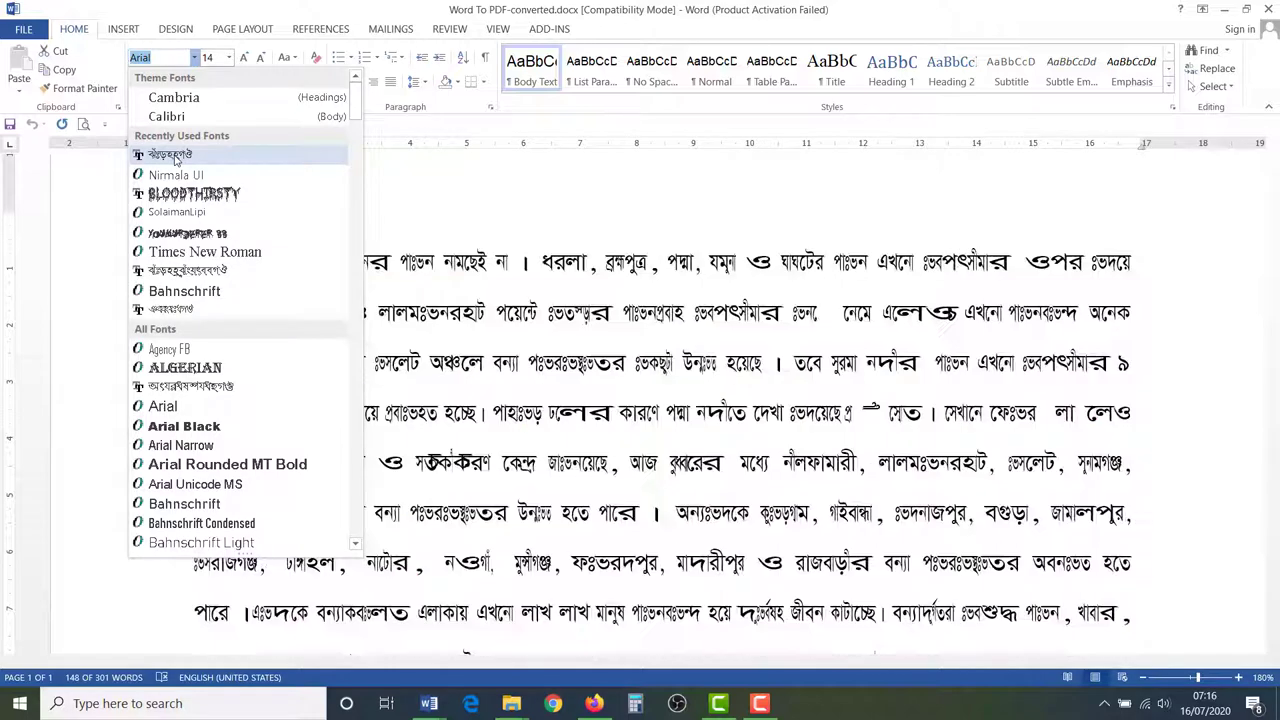
{"action": "left_click", "coordinate": [172, 156]}
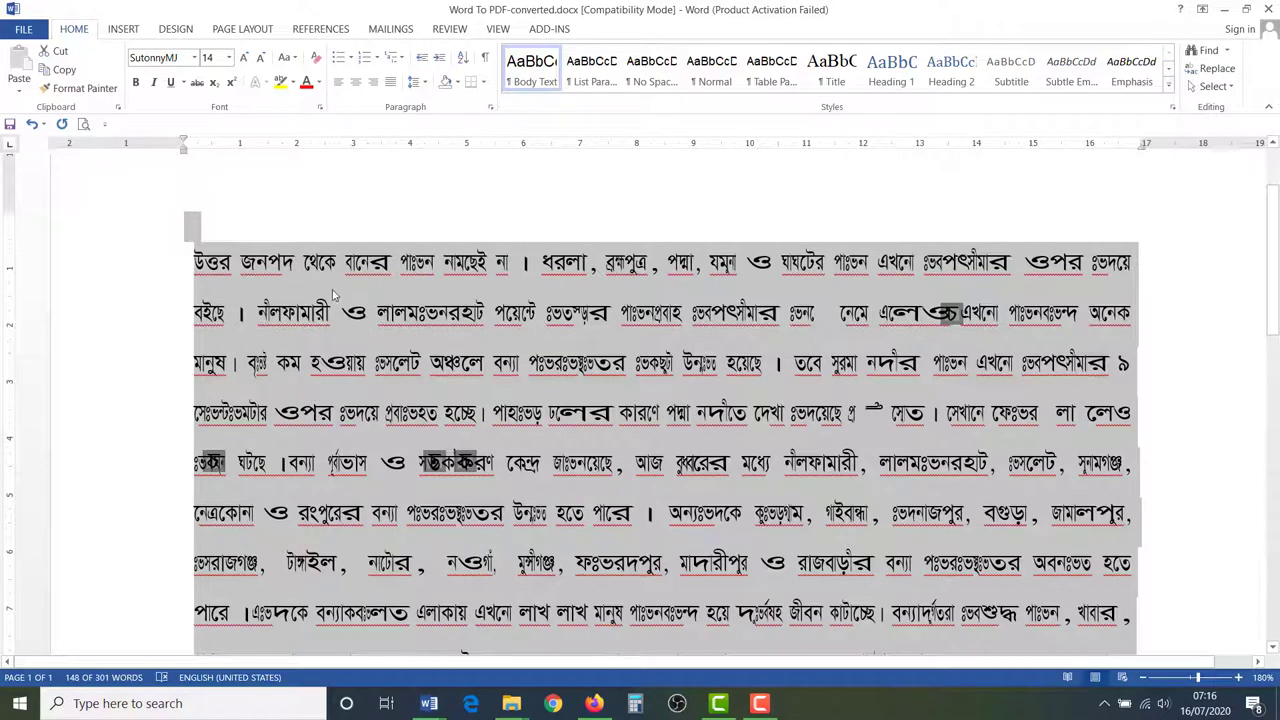
Step: Open the font size choices for the selected Bengali paragraph
{"action": "left_click", "coordinate": [207, 57]}
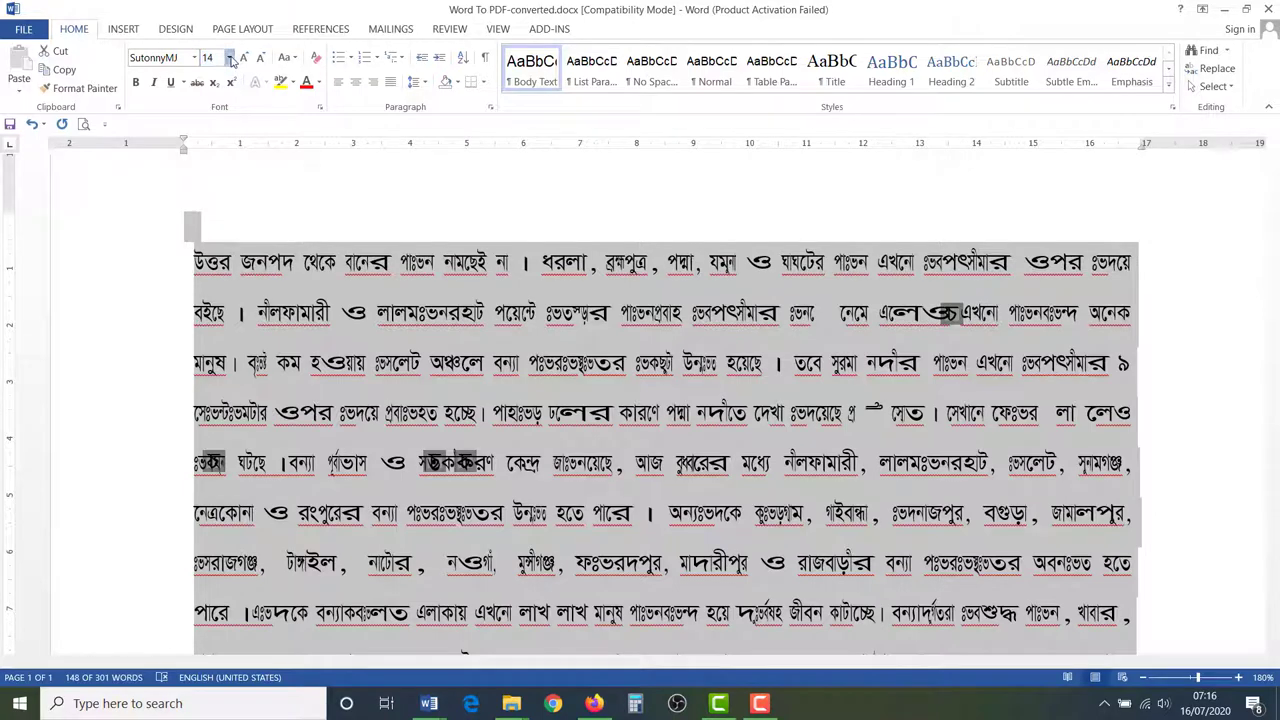
{"action": "left_click", "coordinate": [229, 60]}
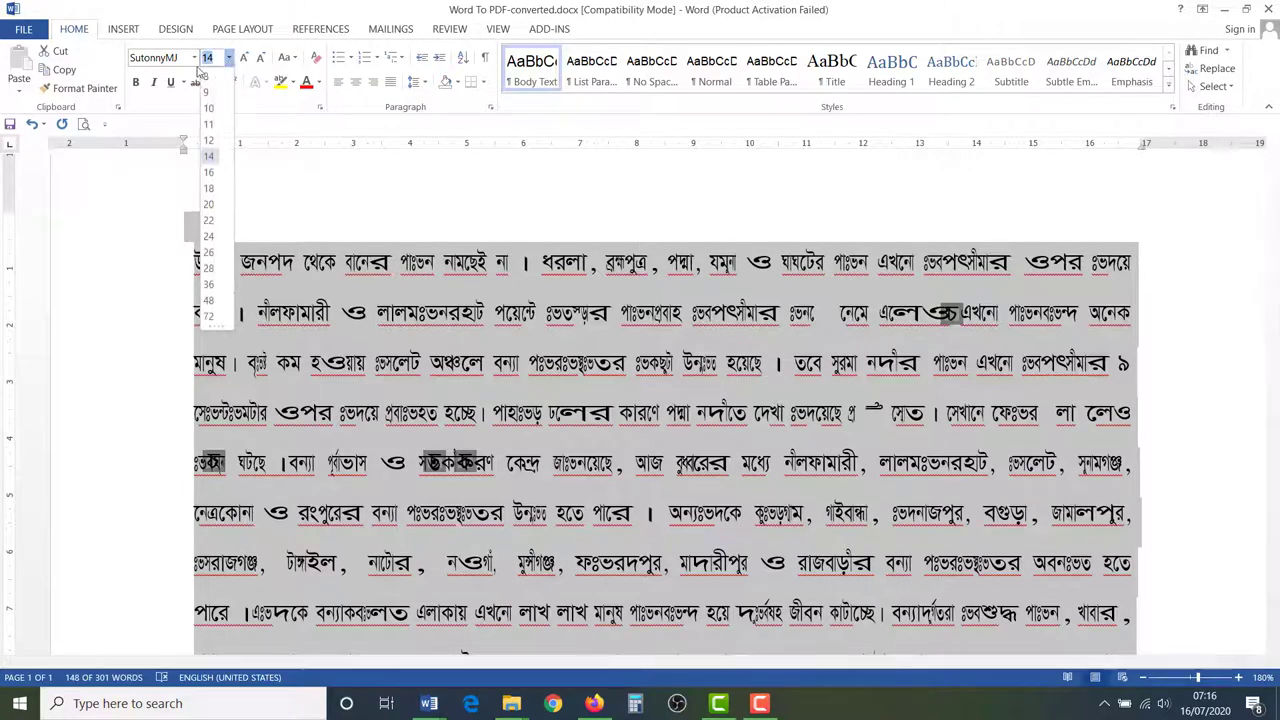